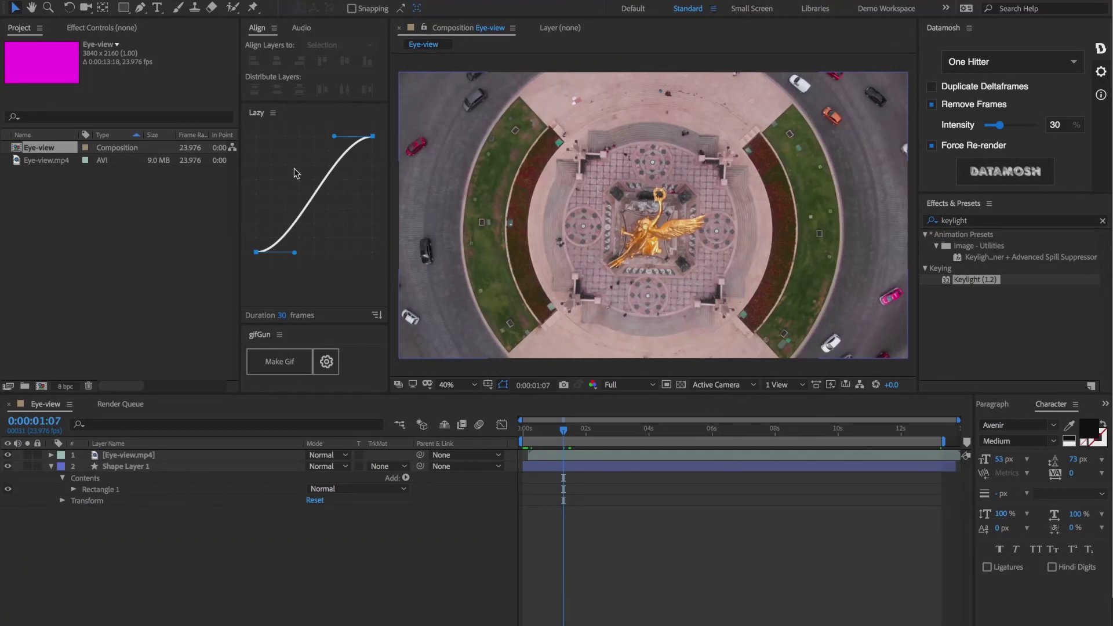
Scrub through the aerial clip, then switch to the browser to browse Coverr's stock videos
{"action": "left_click", "coordinate": [59, 166]}
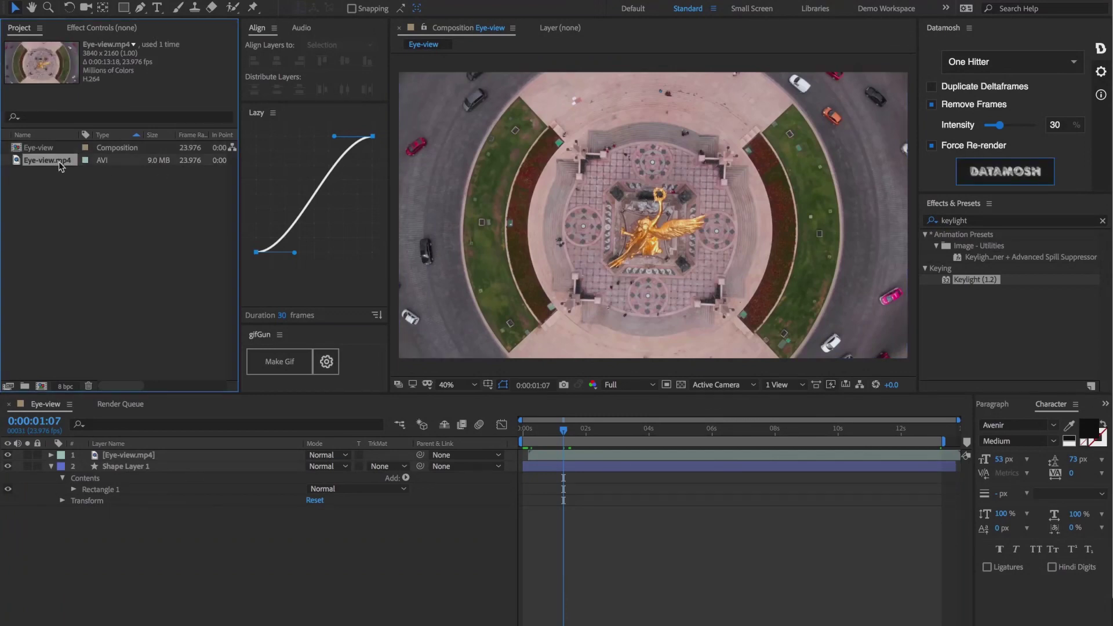
{"action": "left_click_drag", "start_coordinate": [562, 427], "coordinate": [672, 443]}
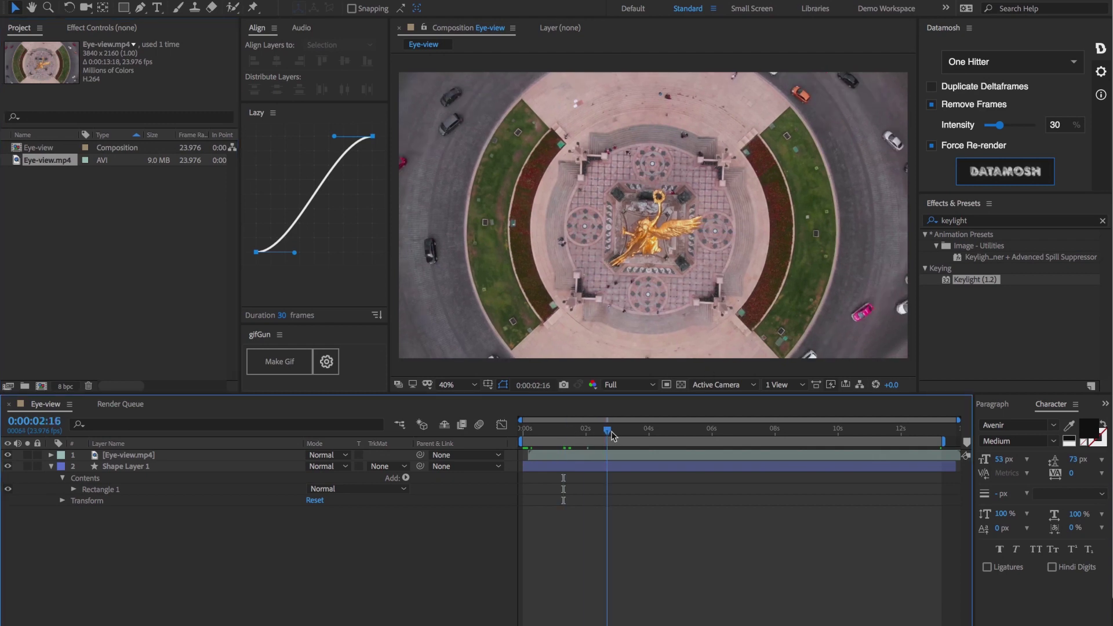
{"action": "left_click_drag", "start_coordinate": [672, 442], "coordinate": [558, 438]}
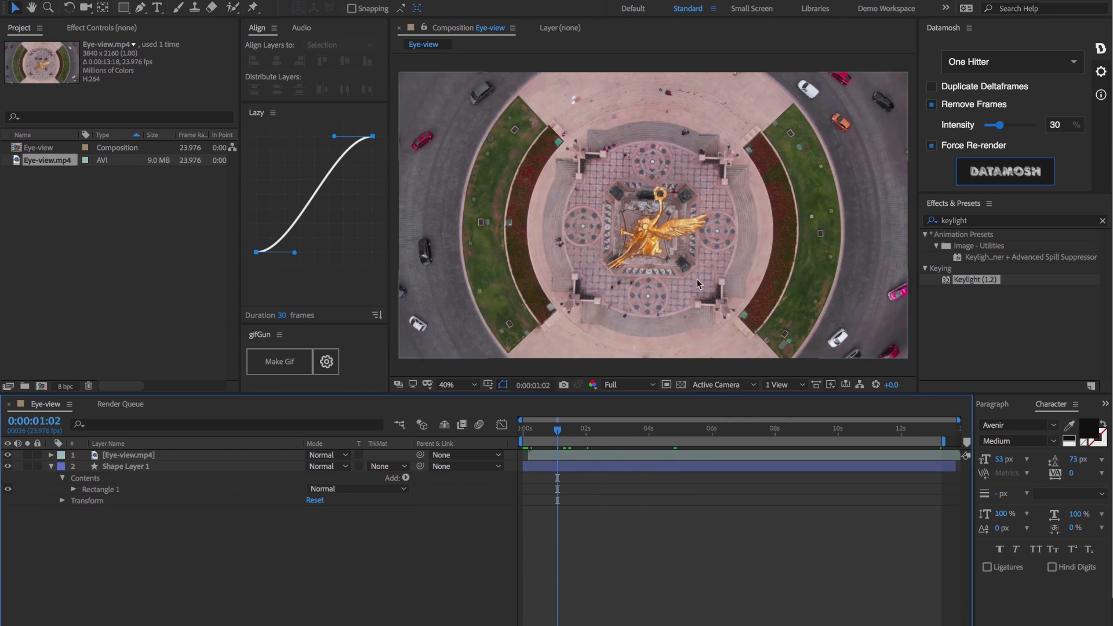
{"action": "key", "text": "super+Tab"}
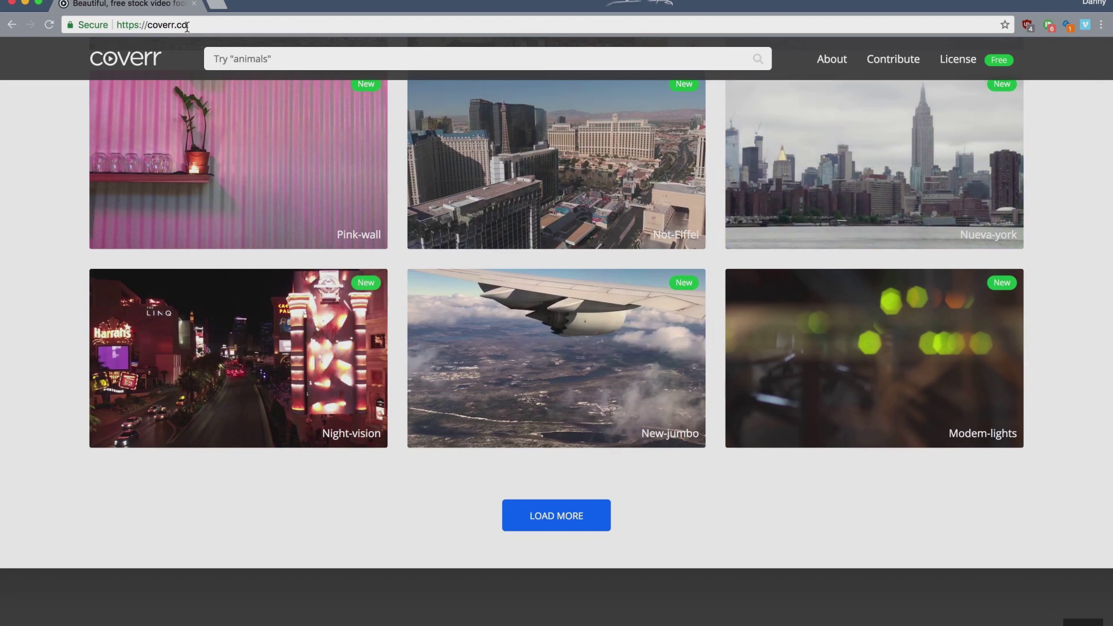
{"action": "scroll", "coordinate": [423, 351], "scroll_direction": "up", "scroll_amount": 10}
{"action": "scroll", "coordinate": [424, 351], "scroll_direction": "up", "scroll_amount": 3}
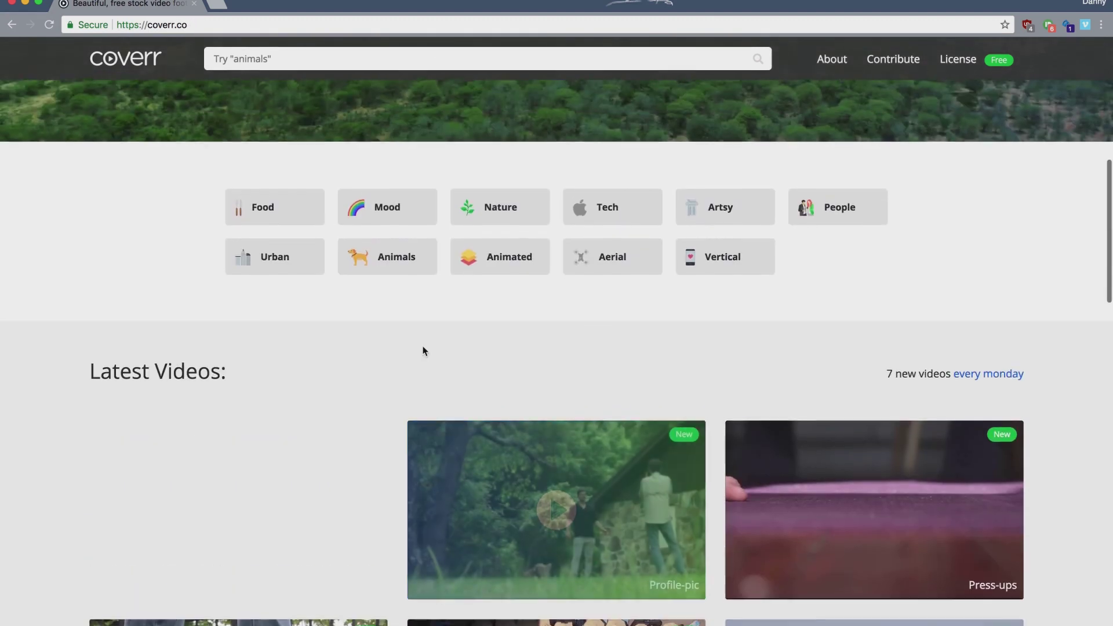
{"action": "scroll", "coordinate": [424, 350], "scroll_direction": "down", "scroll_amount": 5}
{"action": "scroll", "coordinate": [424, 351], "scroll_direction": "down", "scroll_amount": 3}
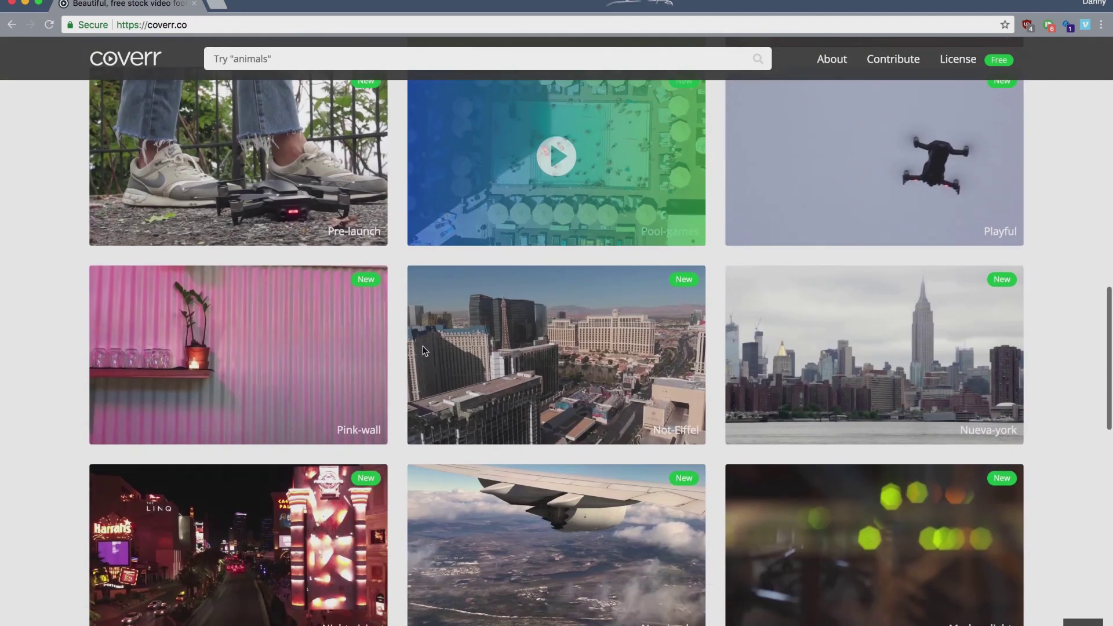
{"action": "scroll", "coordinate": [424, 351], "scroll_direction": "down", "scroll_amount": 3}
{"action": "scroll", "coordinate": [424, 351], "scroll_direction": "up", "scroll_amount": 10}
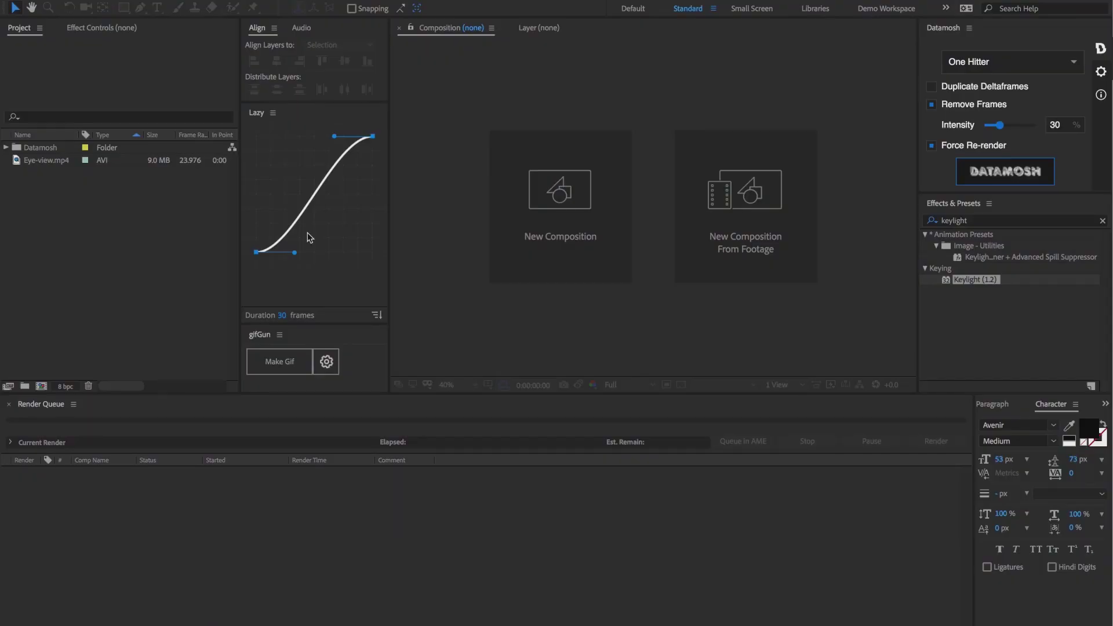
Make a 3840×2160, 23.976 fps Eye-view composition from Eye-view.mp4 with a cyan background
{"action": "left_click", "coordinate": [21, 162]}
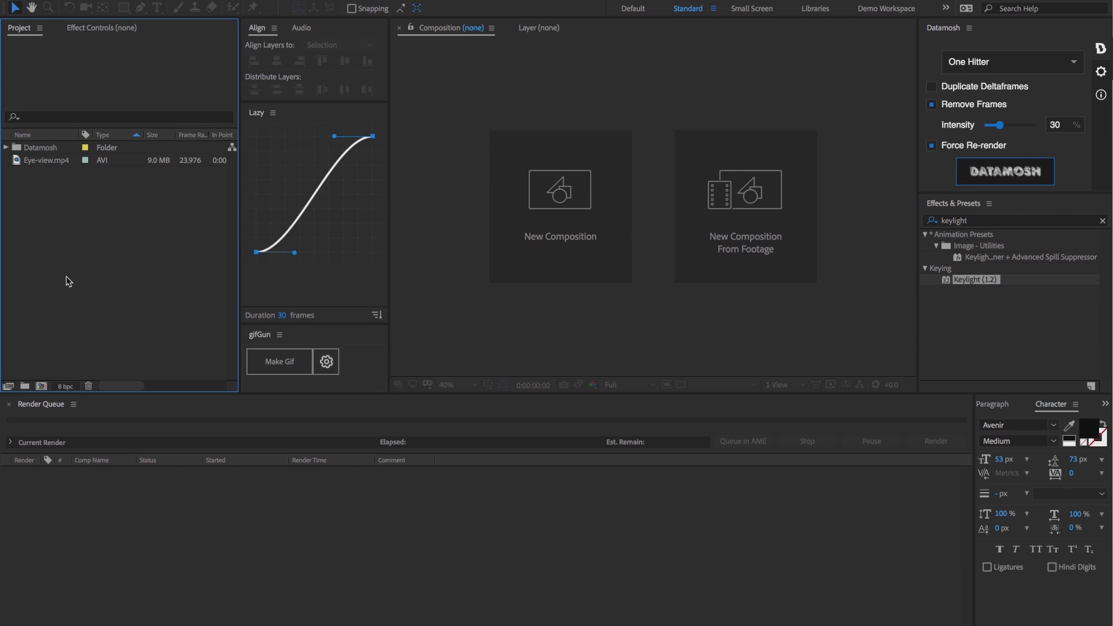
{"action": "left_click_drag", "start_coordinate": [46, 164], "coordinate": [42, 387]}
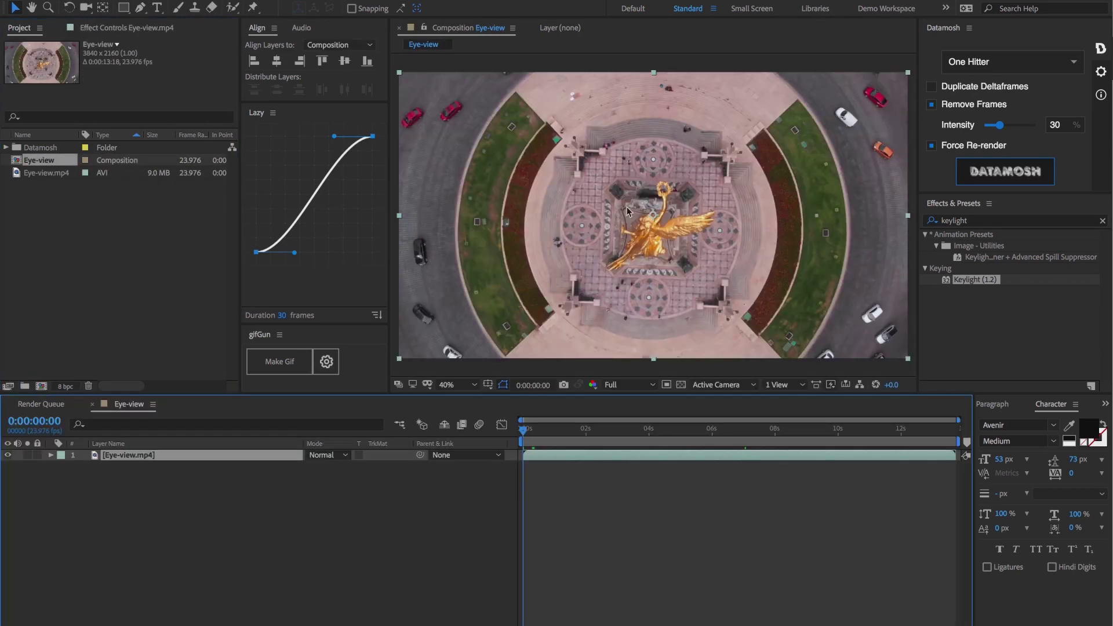
{"action": "key", "text": "ctrl+k"}
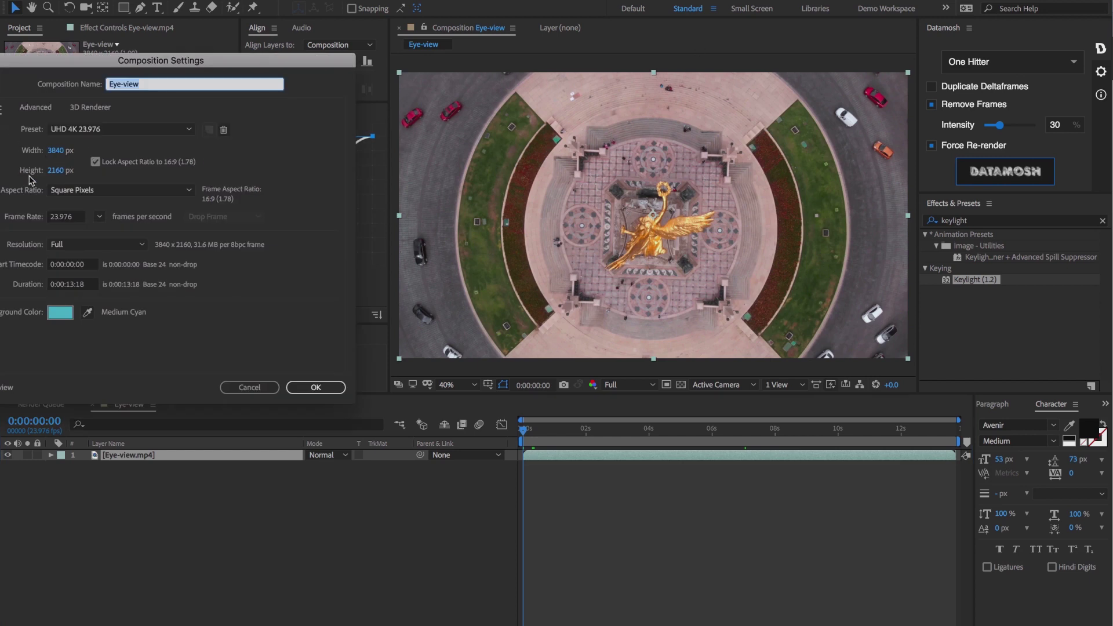
{"action": "left_click", "coordinate": [319, 389]}
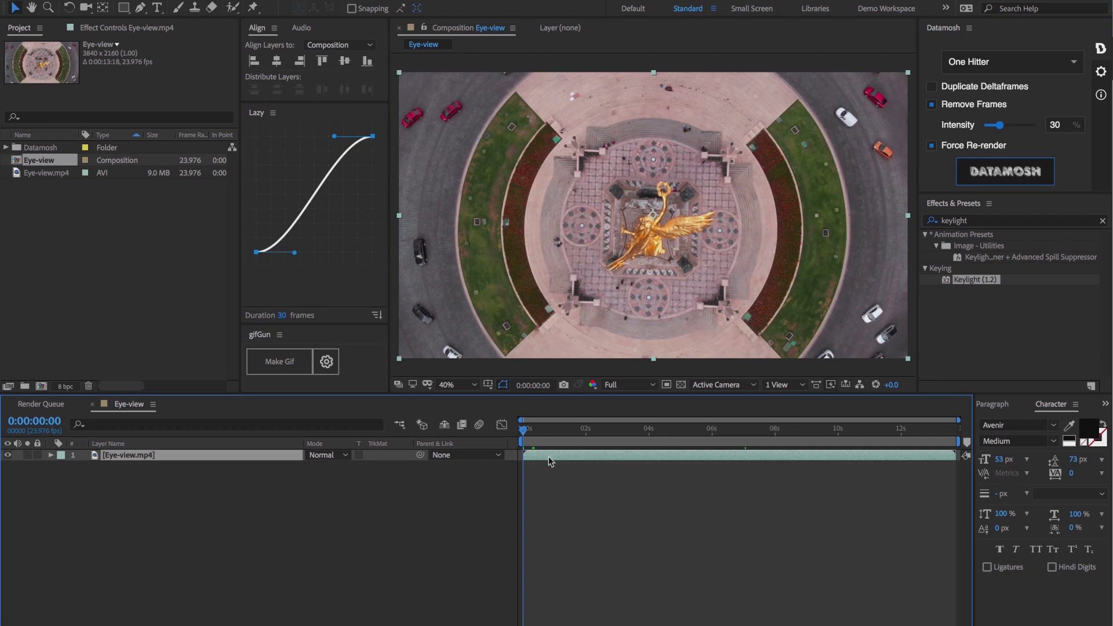
{"action": "key", "text": "space"}
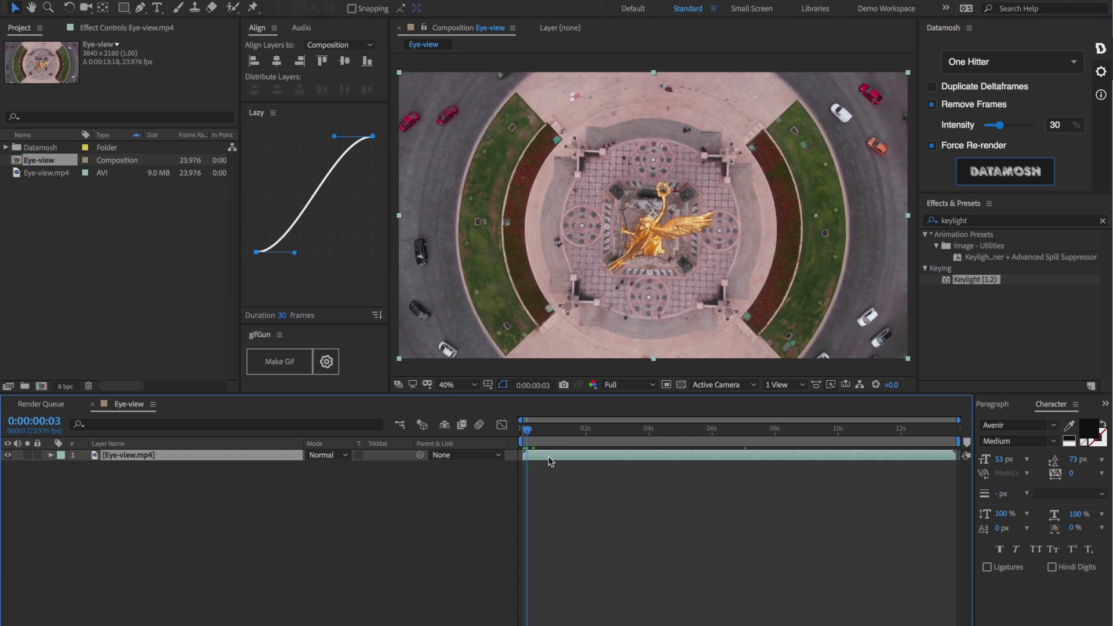
Add a comp-sized magenta rectangle layer below Eye-view.mp4 and preview it
{"action": "key", "text": "space"}
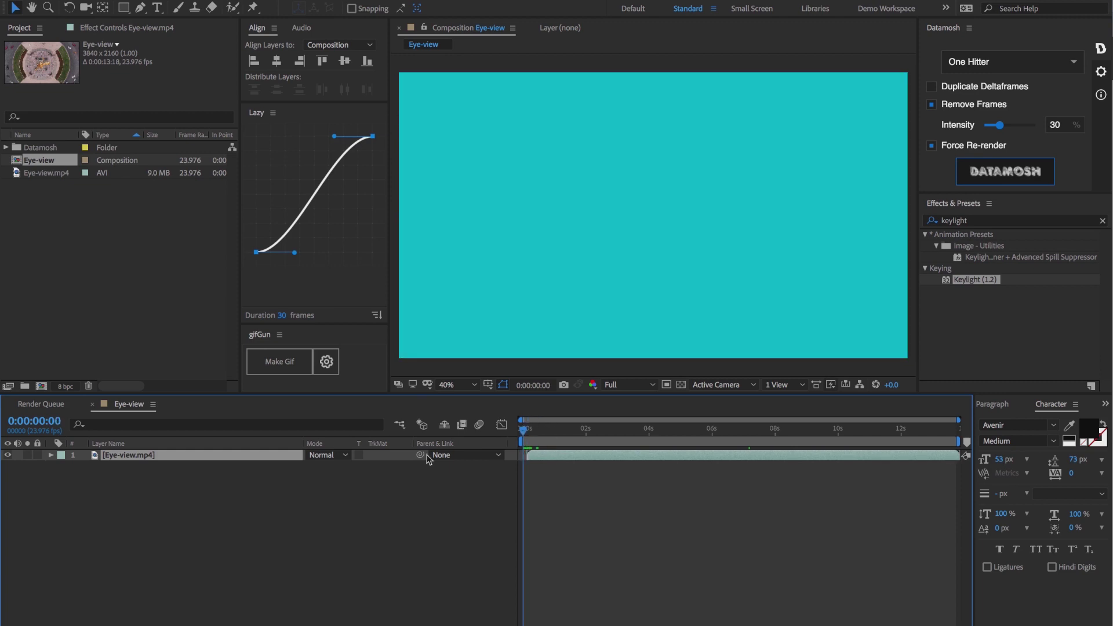
{"action": "left_click", "coordinate": [525, 490]}
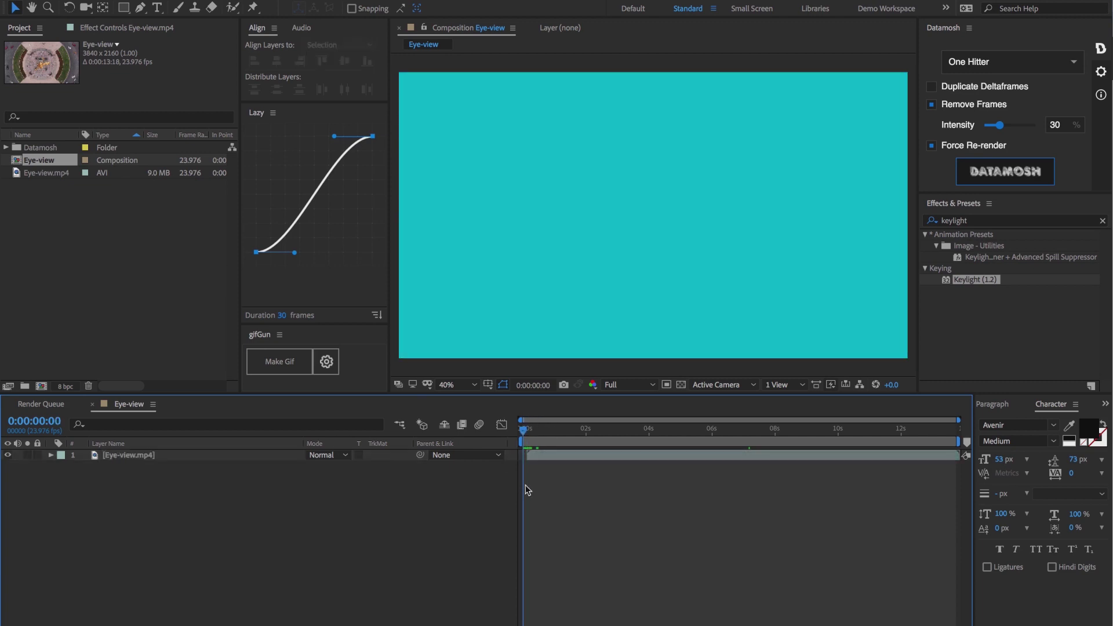
{"action": "double_click", "coordinate": [124, 8]}
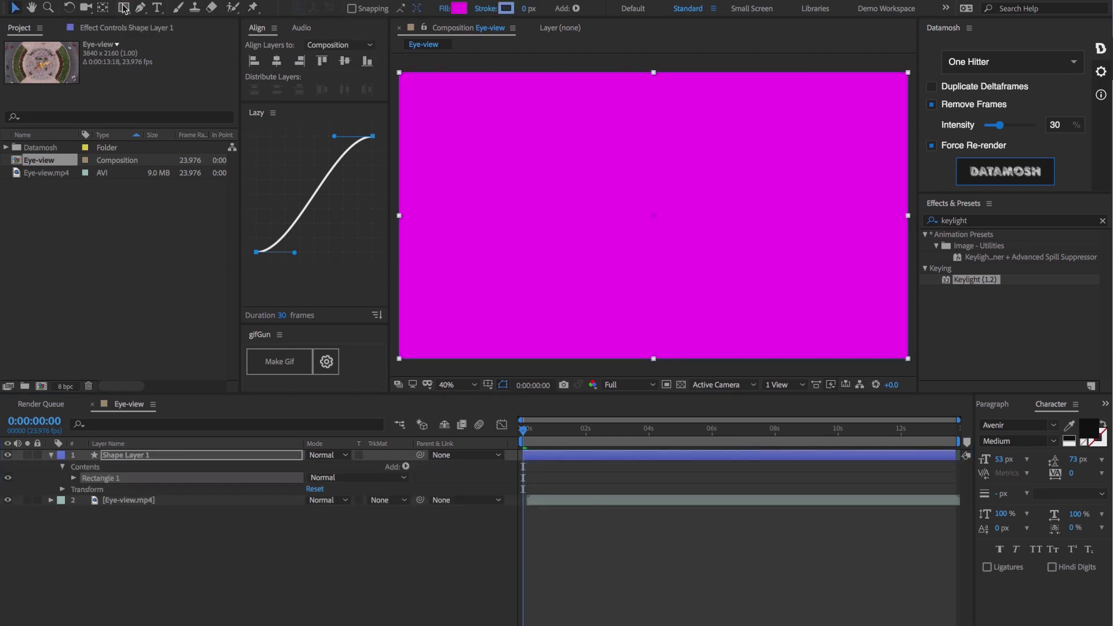
{"action": "key", "text": "ctrl+bracketleft"}
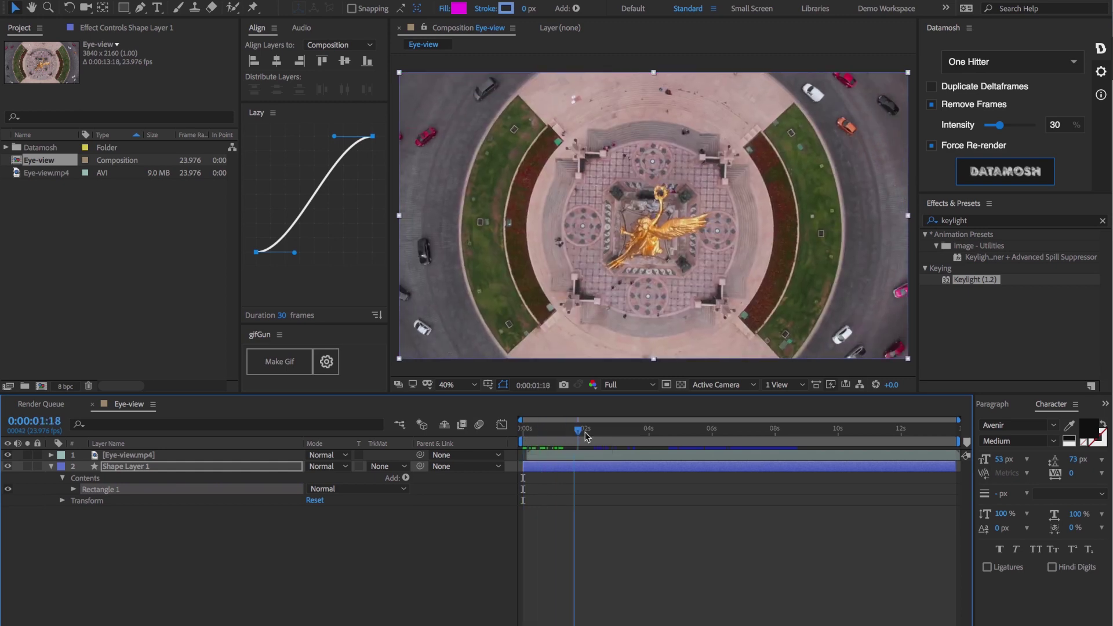
{"action": "left_click_drag", "start_coordinate": [522, 429], "coordinate": [900, 435]}
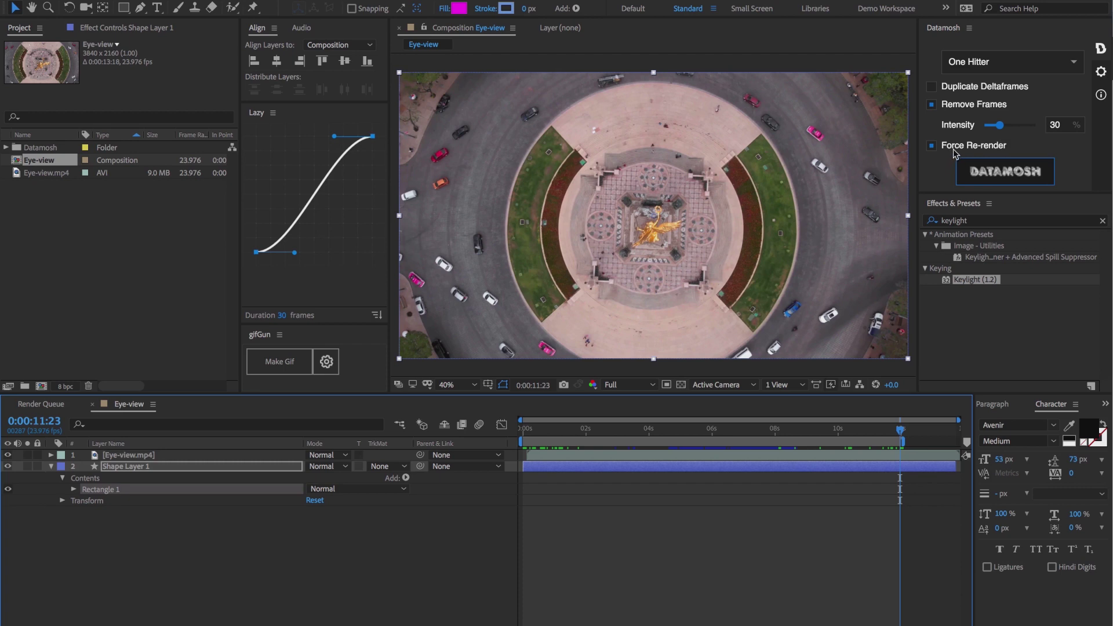
{"action": "left_click", "coordinate": [707, 529]}
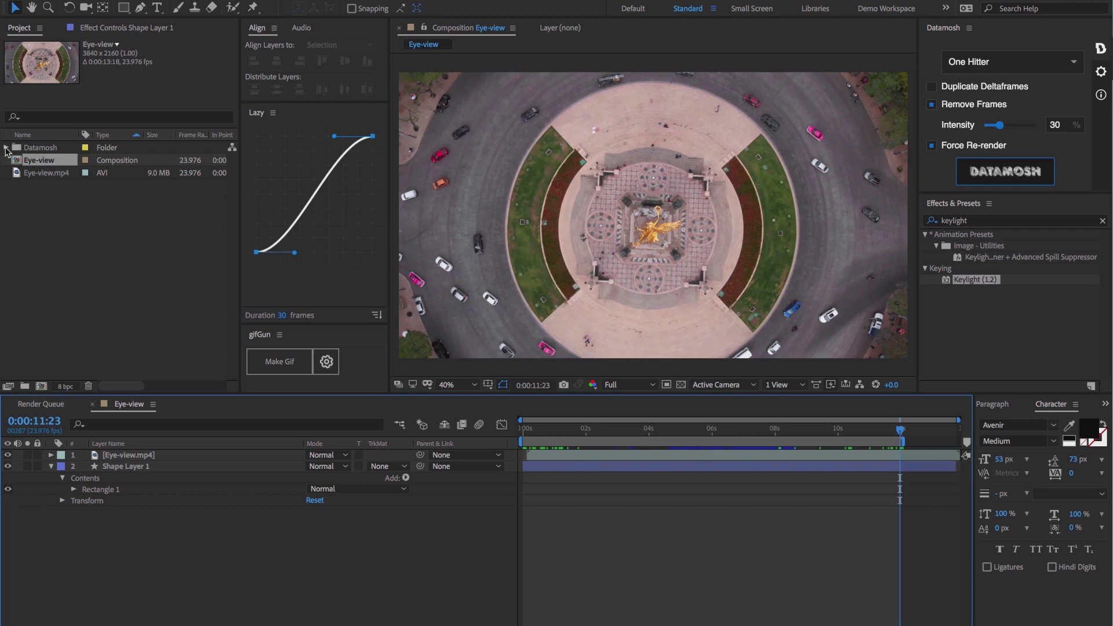
Put the datamoshed clip on top of the timeline and scrub to preview it
{"action": "left_click_drag", "start_coordinate": [61, 160], "coordinate": [654, 215]}
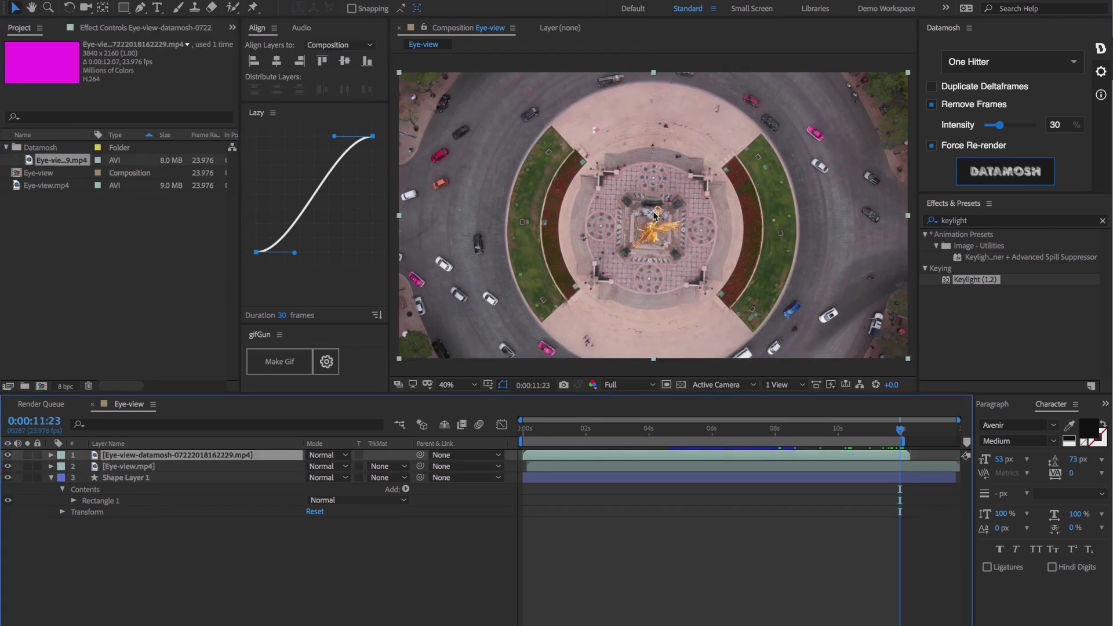
{"action": "mouse_move", "coordinate": [605, 434]}
{"action": "left_mouse_down"}
{"action": "mouse_move", "coordinate": [526, 438]}
{"action": "mouse_move", "coordinate": [683, 440]}
{"action": "left_mouse_up"}
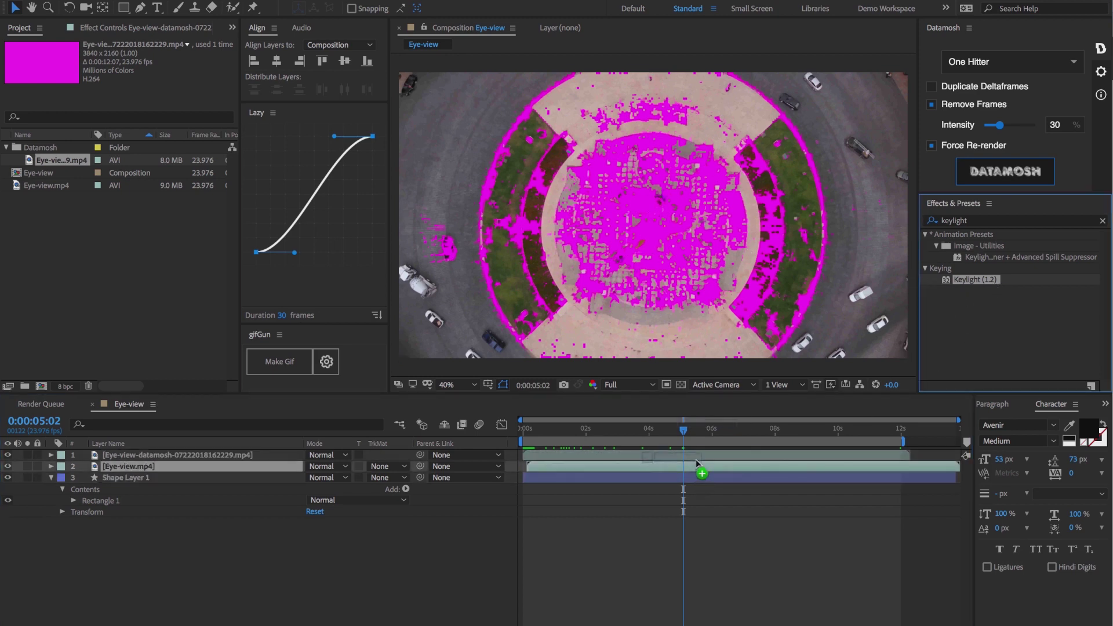
Apply Keylight to the datamosh clip with magenta as Screen Colour, and hide the Eye-view layer
{"action": "left_click_drag", "start_coordinate": [998, 288], "coordinate": [700, 461]}
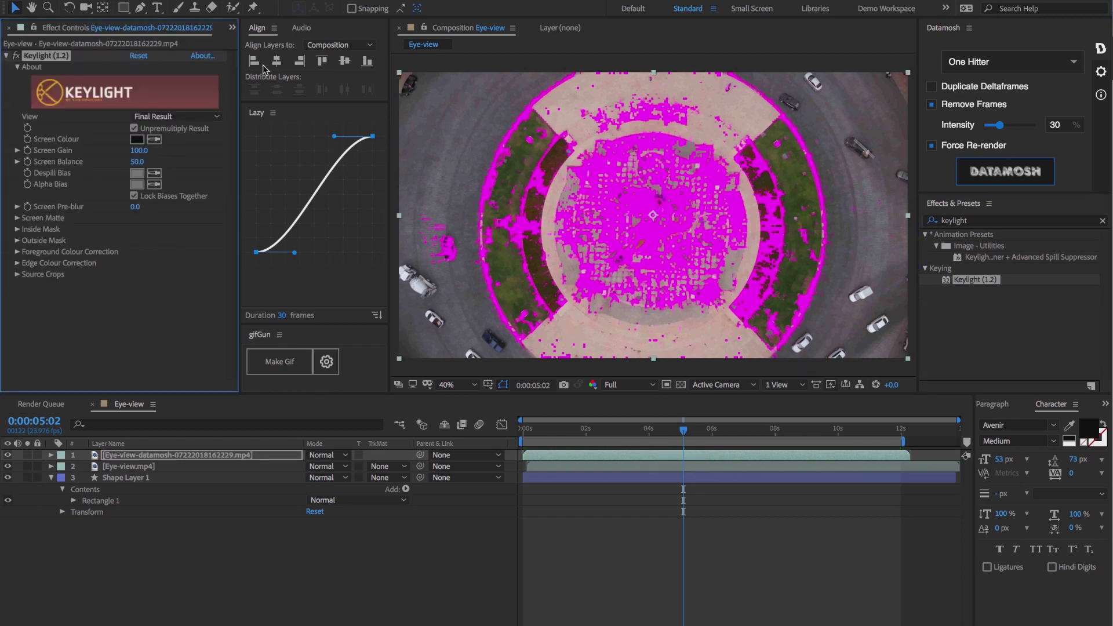
{"action": "left_click", "coordinate": [154, 139]}
{"action": "left_click", "coordinate": [597, 167]}
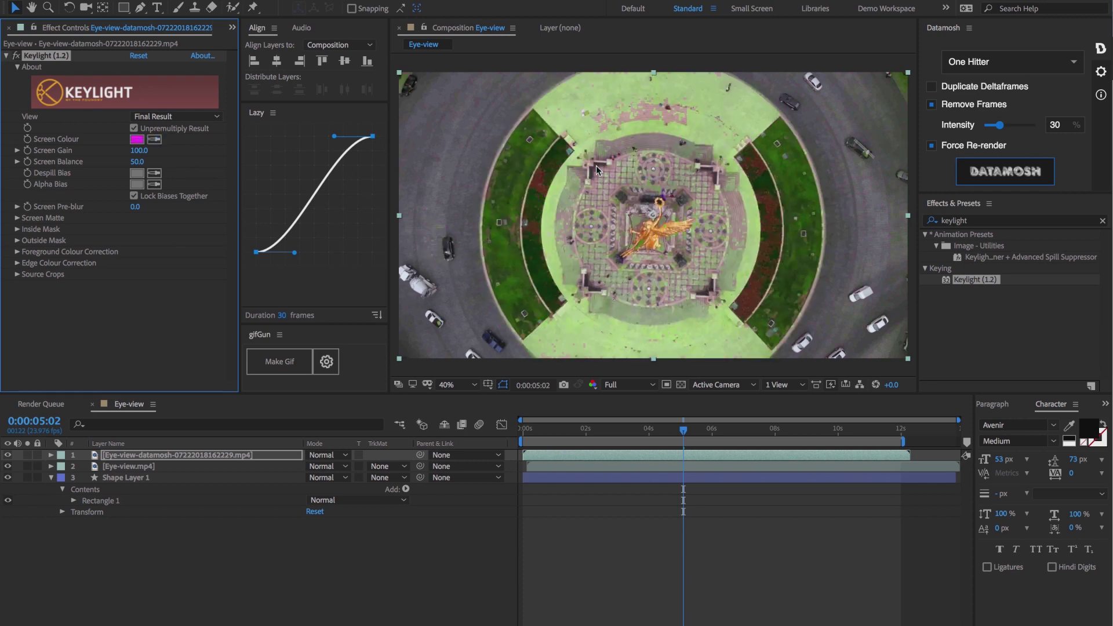
{"action": "left_click", "coordinate": [7, 466]}
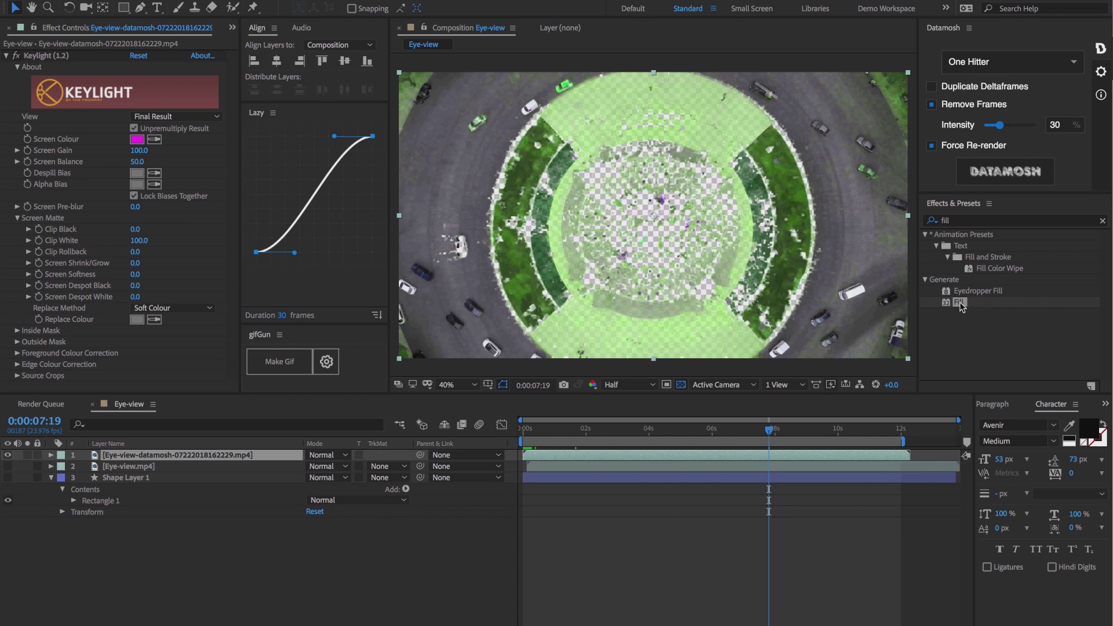
Add an inverted red Fill effect to the keyed clip and return to the first frame
{"action": "left_click_drag", "start_coordinate": [961, 305], "coordinate": [719, 252]}
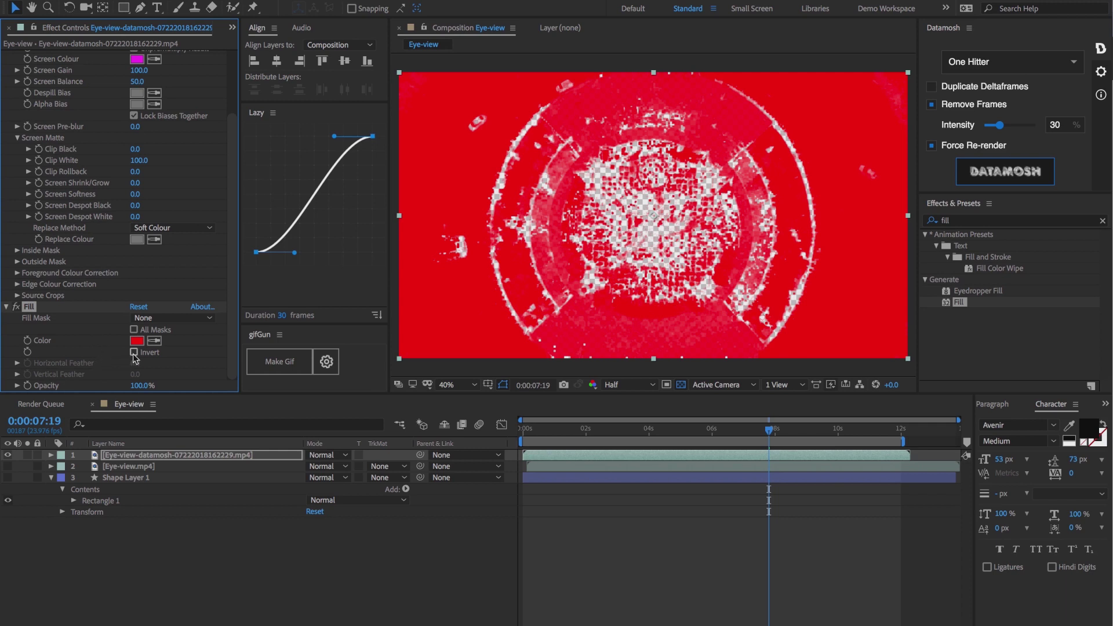
{"action": "left_click", "coordinate": [134, 352]}
{"action": "left_click", "coordinate": [492, 435]}
{"action": "key", "text": "Home"}
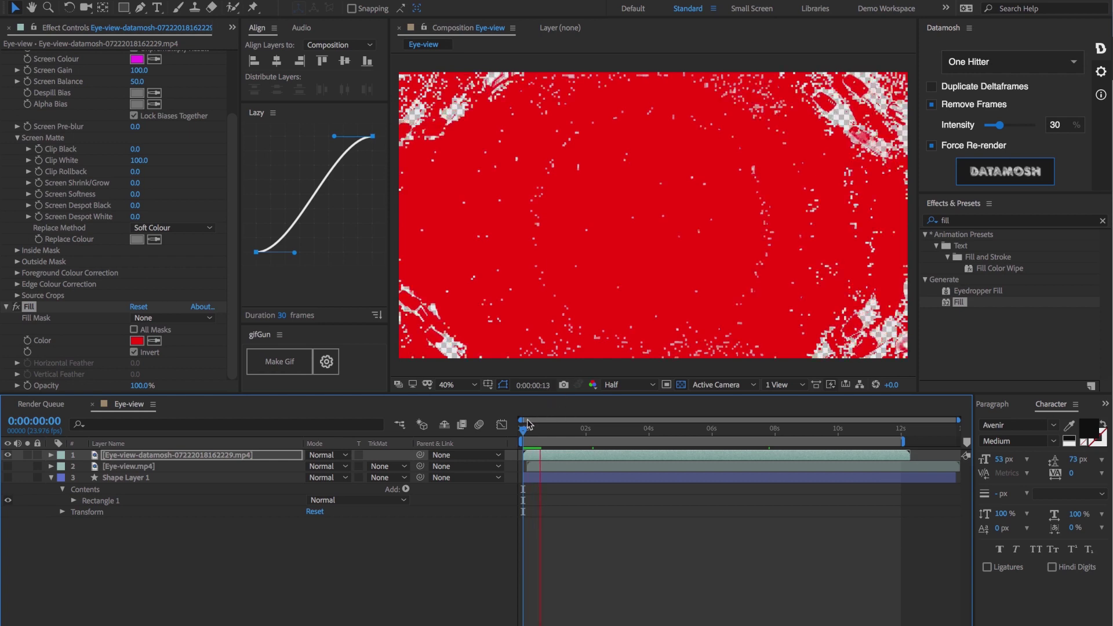
At 0:00:10:03, enable Time Remap on the datamosh layer and move its end keyframe earlier
{"action": "left_click_drag", "start_coordinate": [607, 431], "coordinate": [835, 430]}
{"action": "left_click", "coordinate": [842, 431]}
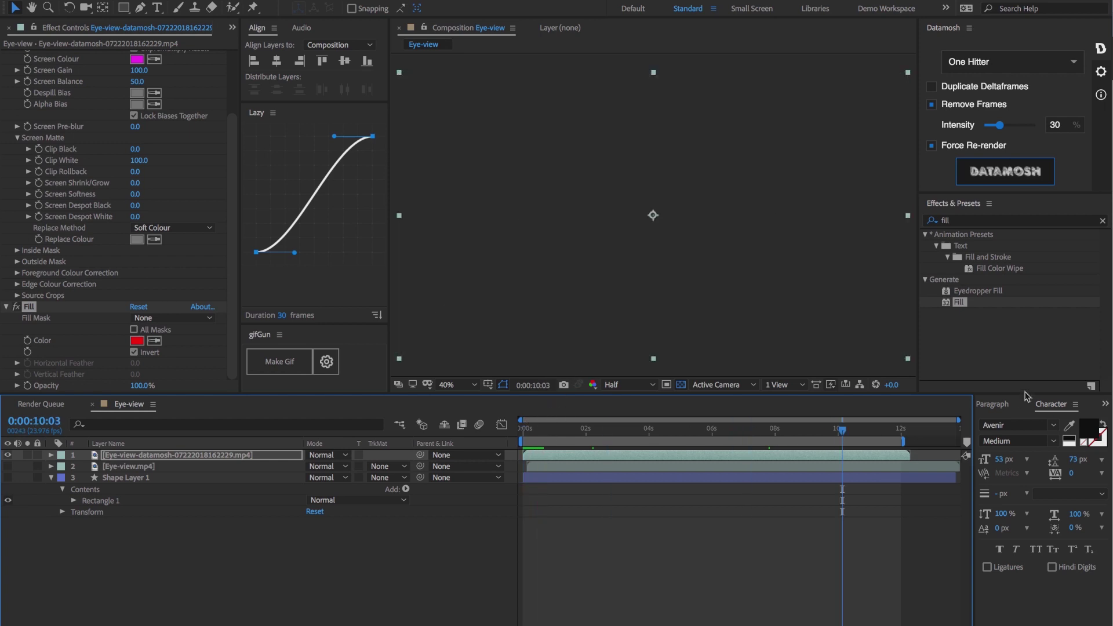
{"action": "left_click", "coordinate": [832, 453]}
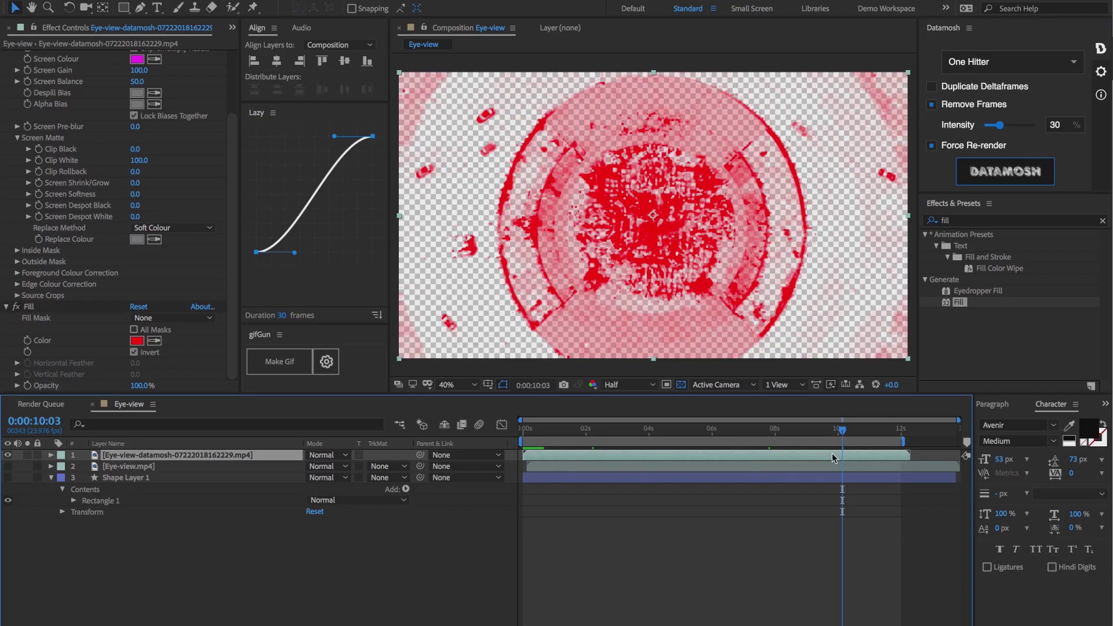
{"action": "key", "text": "ctrl+alt+t"}
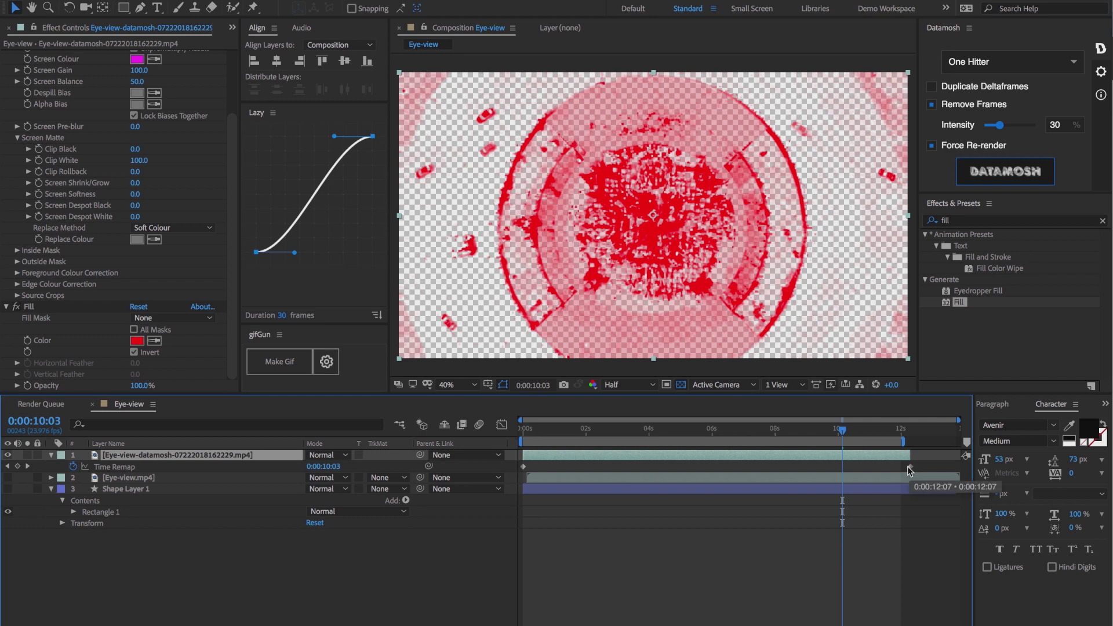
{"action": "mouse_move", "coordinate": [910, 470]}
{"action": "left_click", "coordinate": [911, 466]}
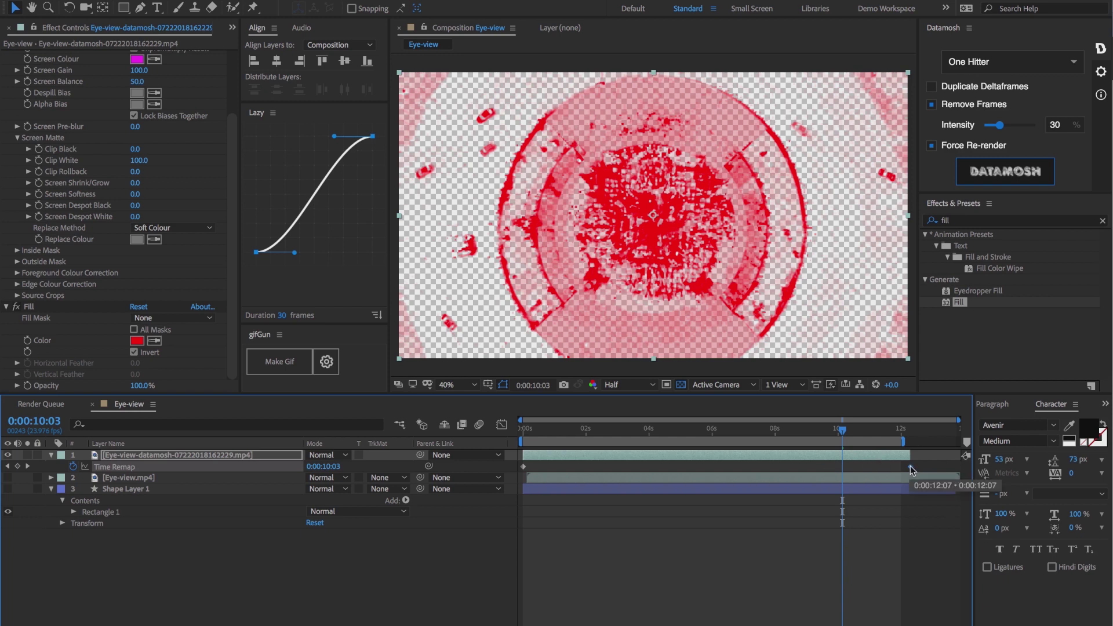
{"action": "left_click_drag", "start_coordinate": [599, 492], "coordinate": [655, 487]}
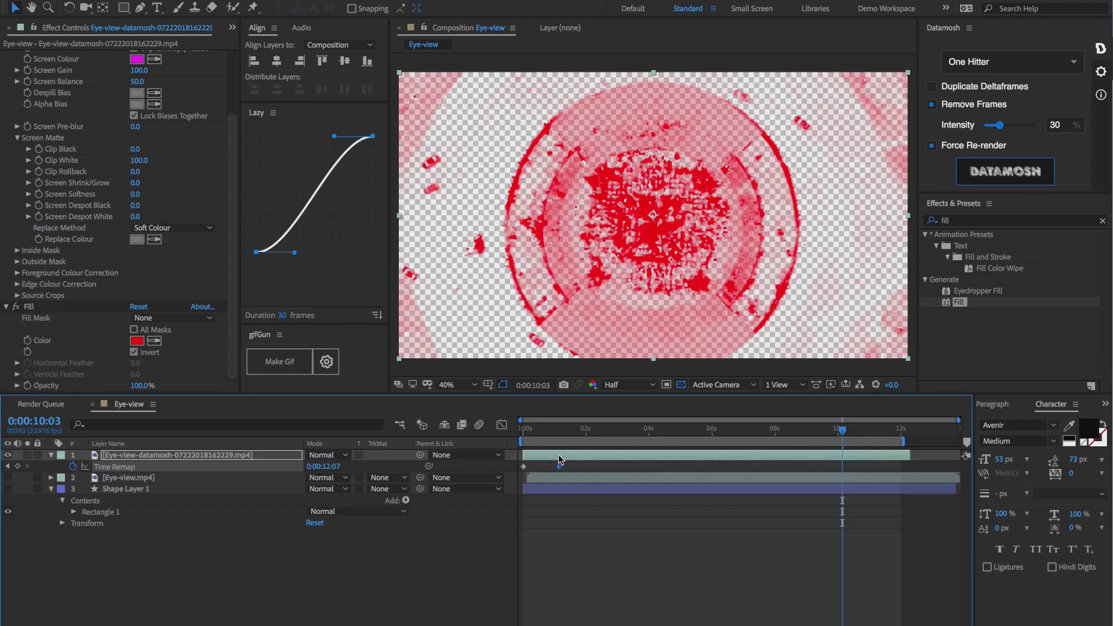
Drag the end Time Remap keyframe to about one second, then zoom the timeline there
{"action": "left_click_drag", "start_coordinate": [656, 472], "coordinate": [559, 467]}
{"action": "left_click", "coordinate": [563, 428]}
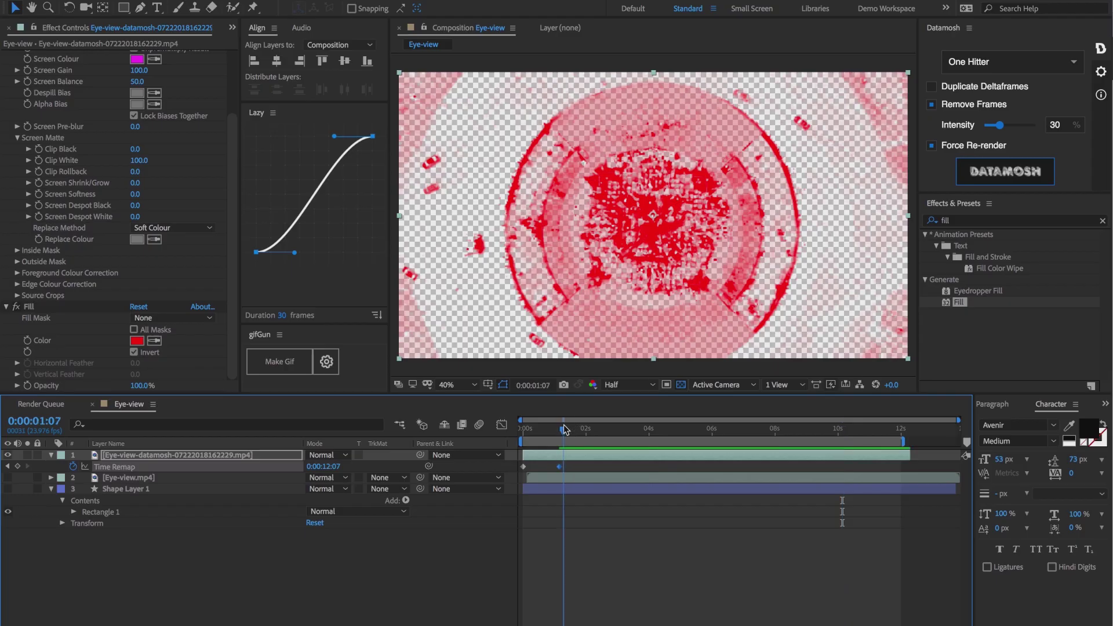
{"action": "key", "text": "equal"}
{"action": "key", "text": "equal"}
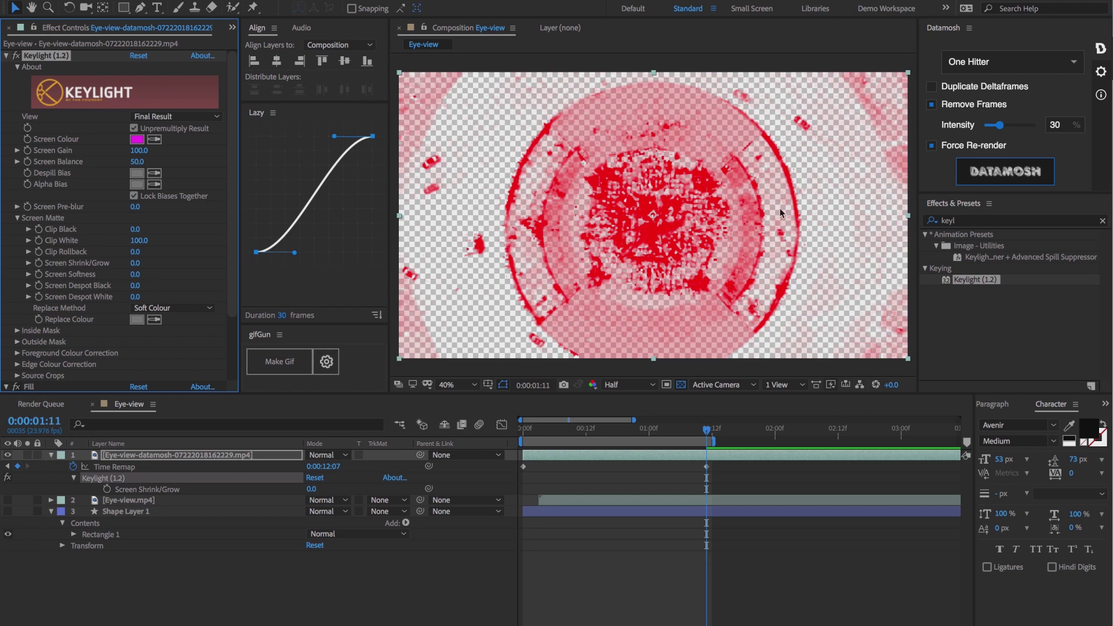
Set Screen Balance to 0, keyframe Shrink/Grow from 0 to 38.7, and adjust Clip Black and White
{"action": "left_click", "coordinate": [137, 163]}
{"action": "type", "text": "0"}
{"action": "key", "text": "Return"}
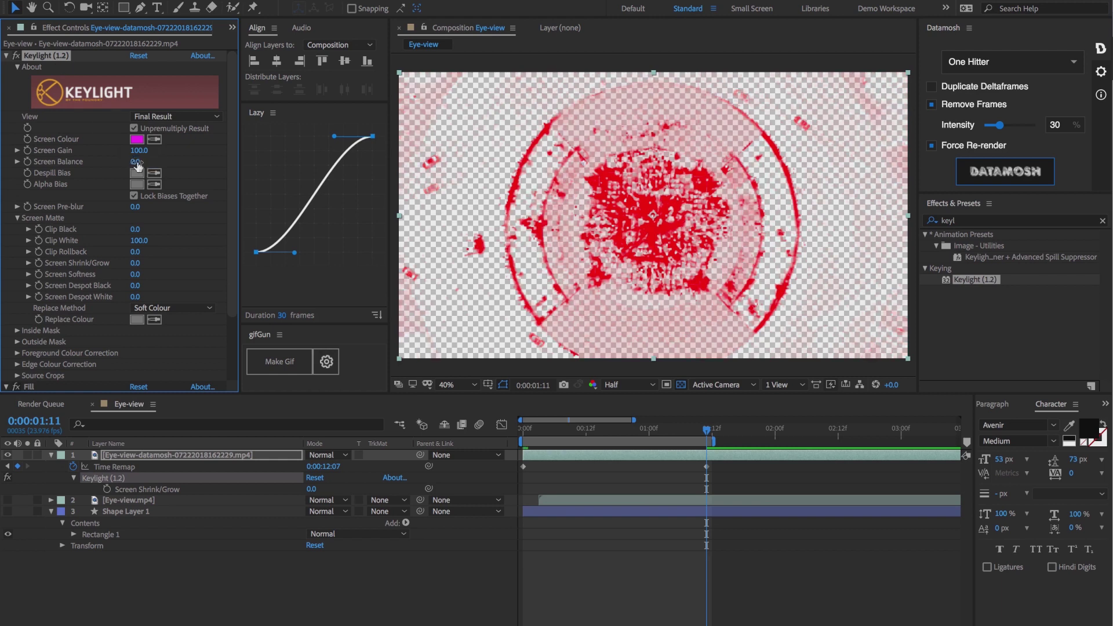
{"action": "left_click", "coordinate": [38, 263]}
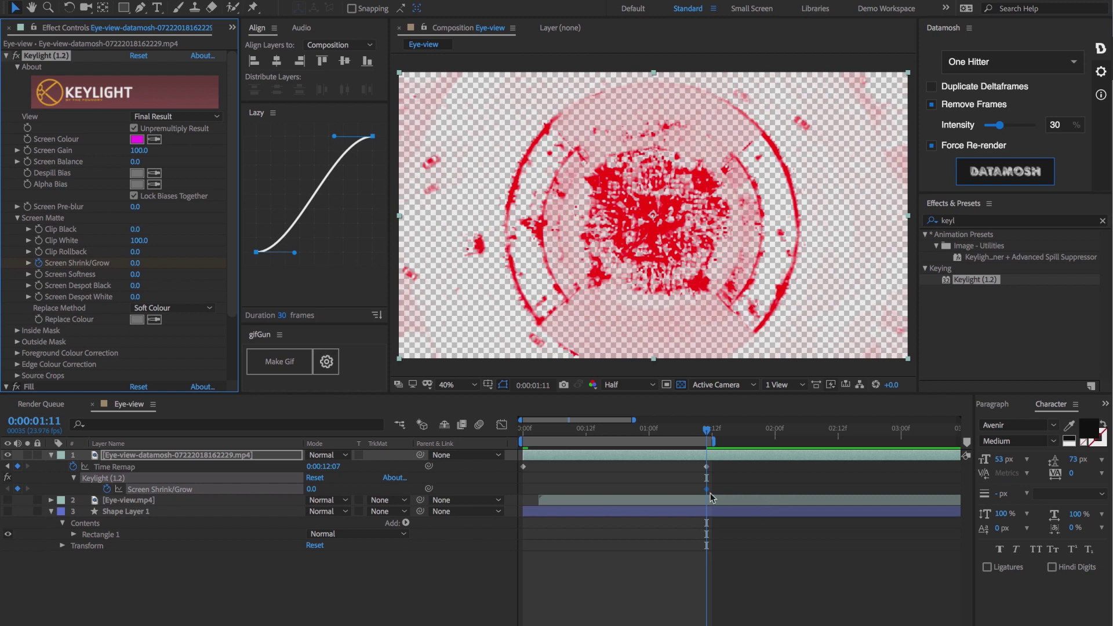
{"action": "left_click_drag", "start_coordinate": [706, 490], "coordinate": [523, 490]}
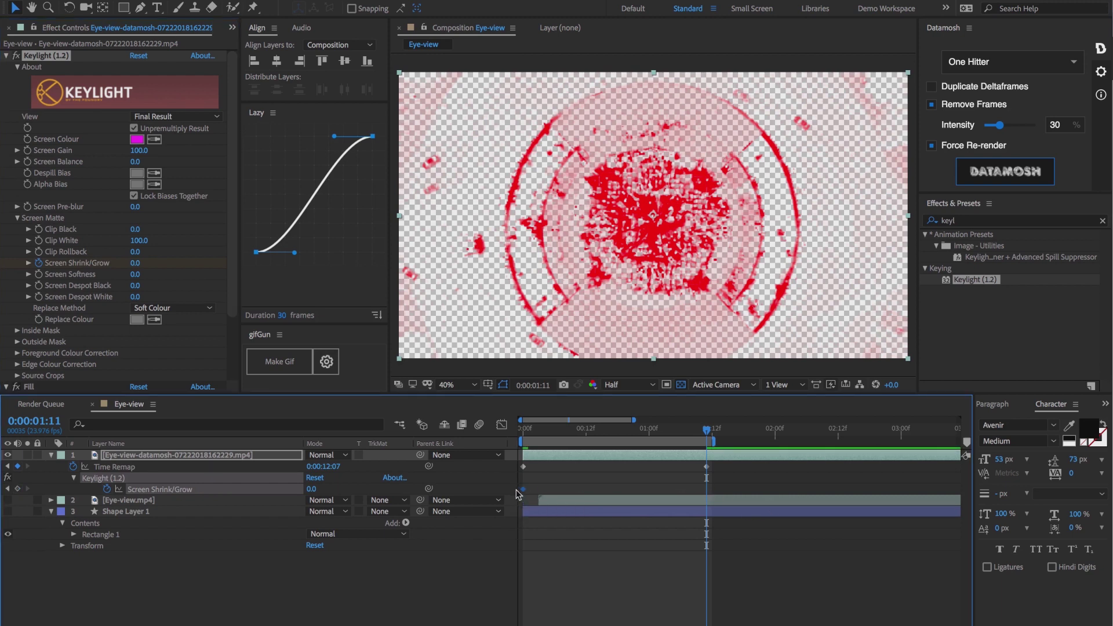
{"action": "left_click_drag", "start_coordinate": [135, 263], "coordinate": [389, 261]}
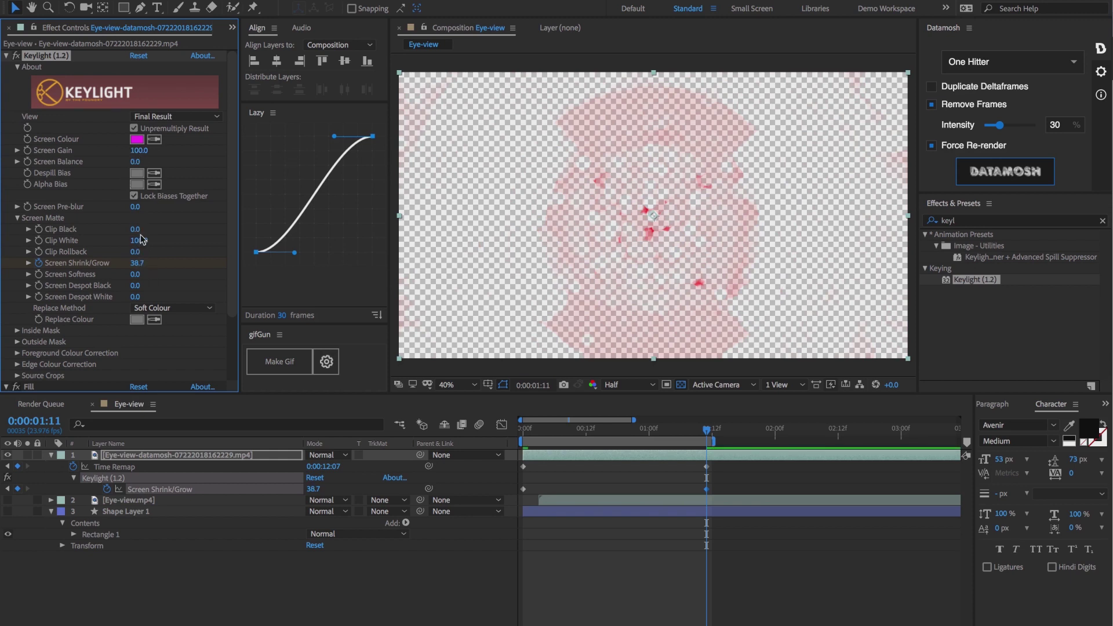
{"action": "mouse_move", "coordinate": [133, 229]}
{"action": "left_mouse_down"}
{"action": "mouse_move", "coordinate": [160, 232]}
{"action": "mouse_move", "coordinate": [123, 241]}
{"action": "left_mouse_up"}
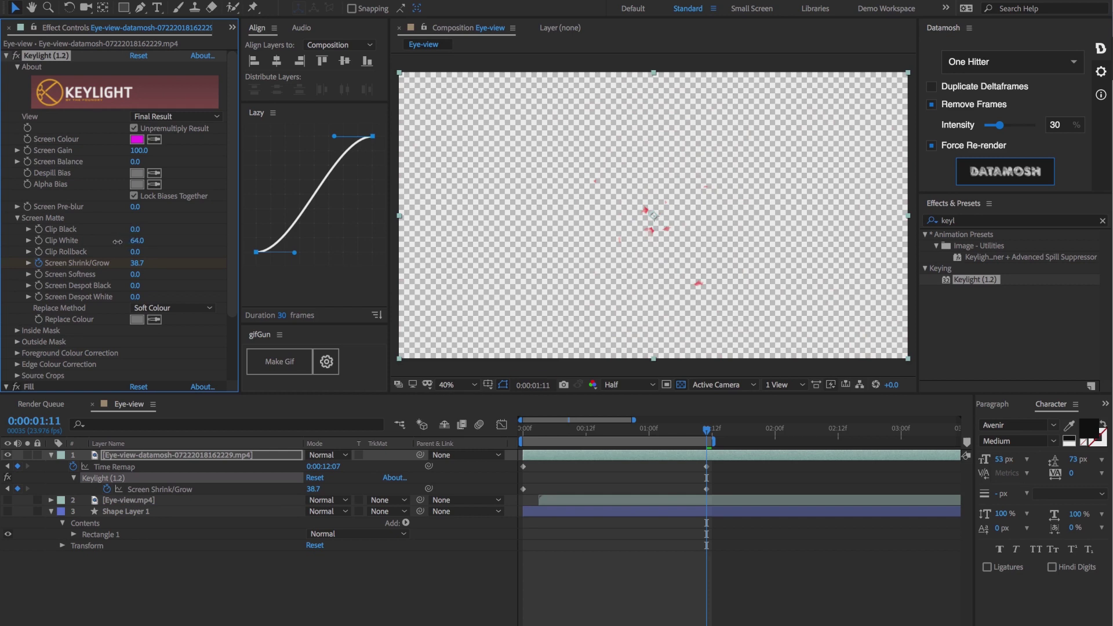
{"action": "left_click_drag", "start_coordinate": [116, 242], "coordinate": [108, 243]}
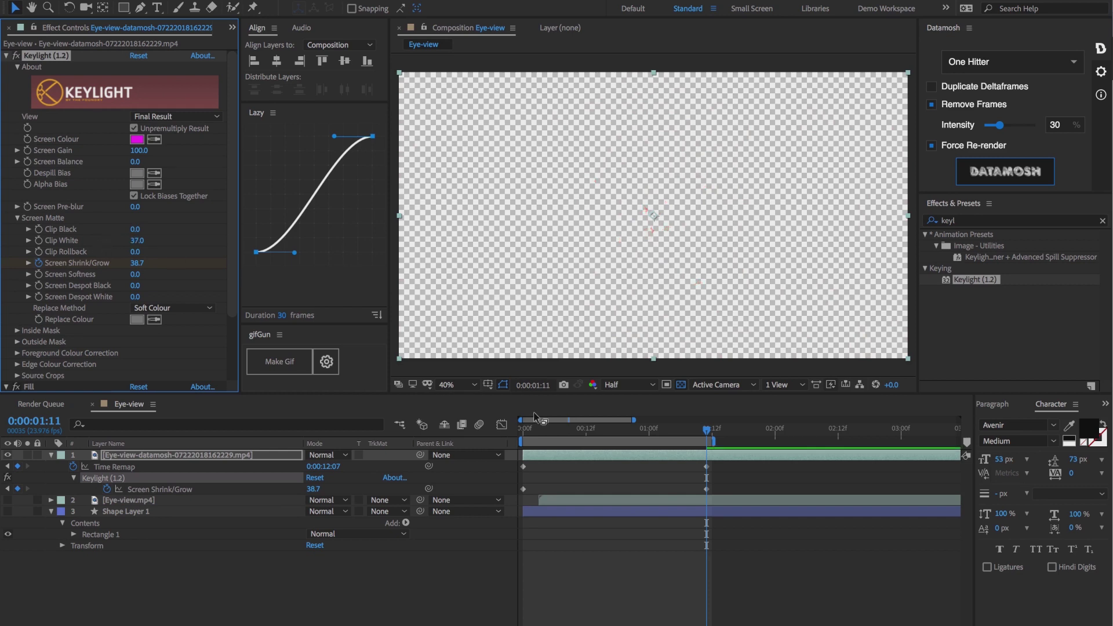
Check the matte at frames 13 and 3, select Eye-view.mp4, and hide the datamosh layer
{"action": "key", "text": "Page_Up"}
{"action": "key", "text": "Page_Up"}
{"action": "key", "text": "Page_Up"}
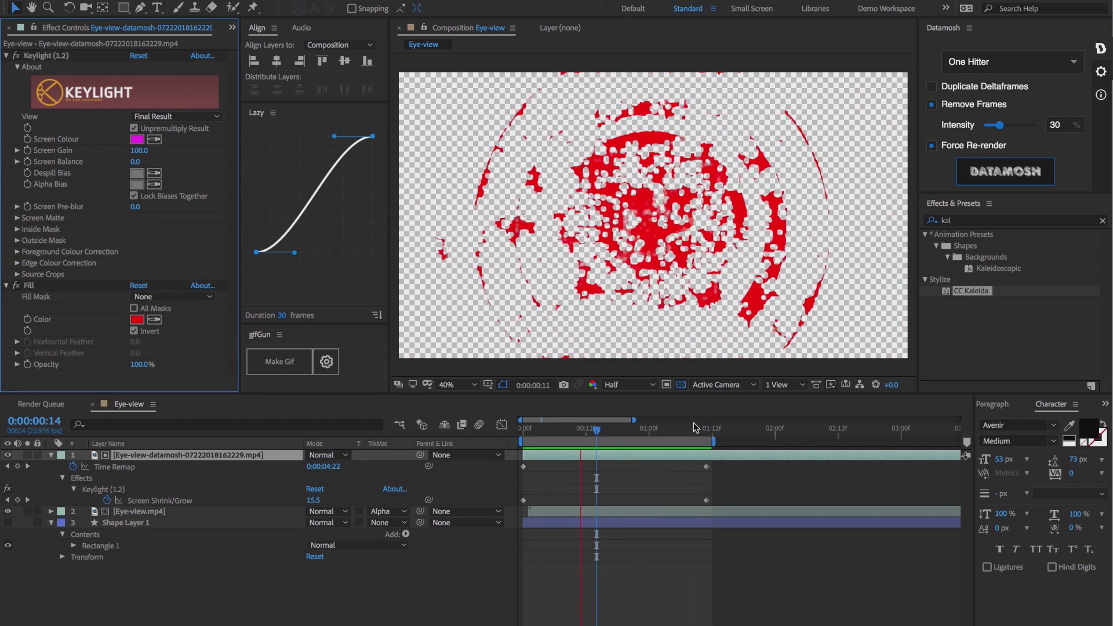
{"action": "left_click_drag", "start_coordinate": [577, 432], "coordinate": [592, 432]}
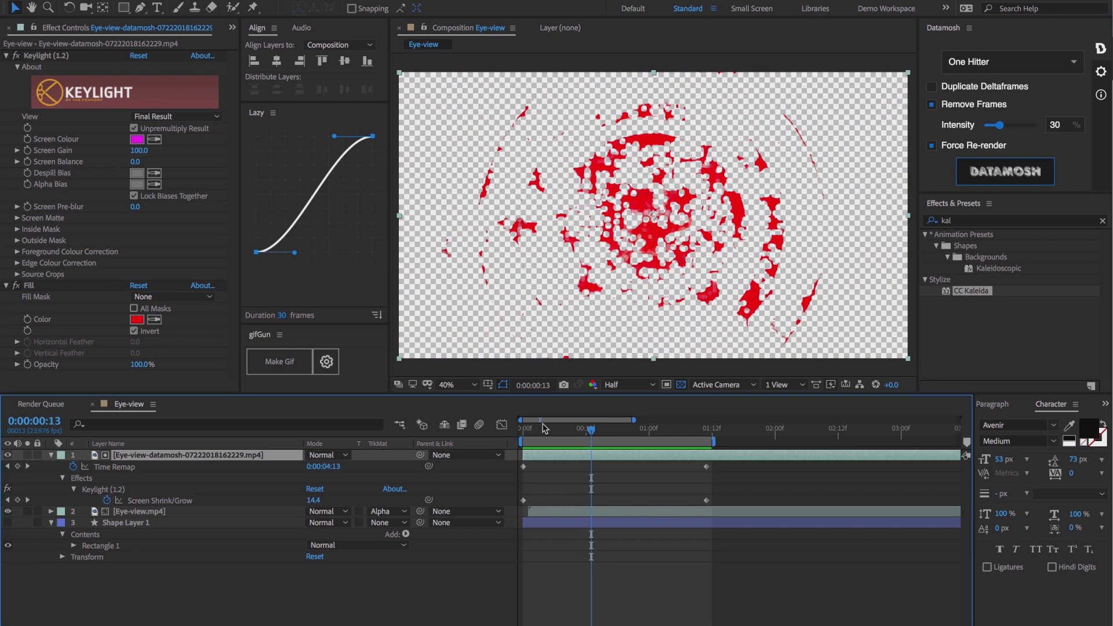
{"action": "left_click", "coordinate": [540, 433]}
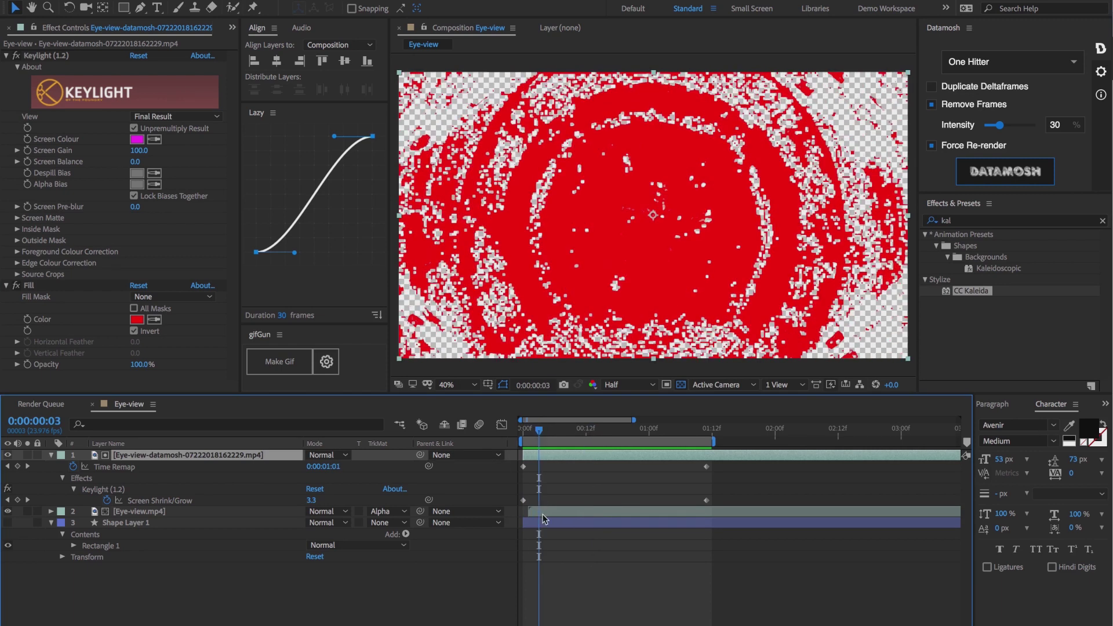
{"action": "left_click", "coordinate": [544, 511]}
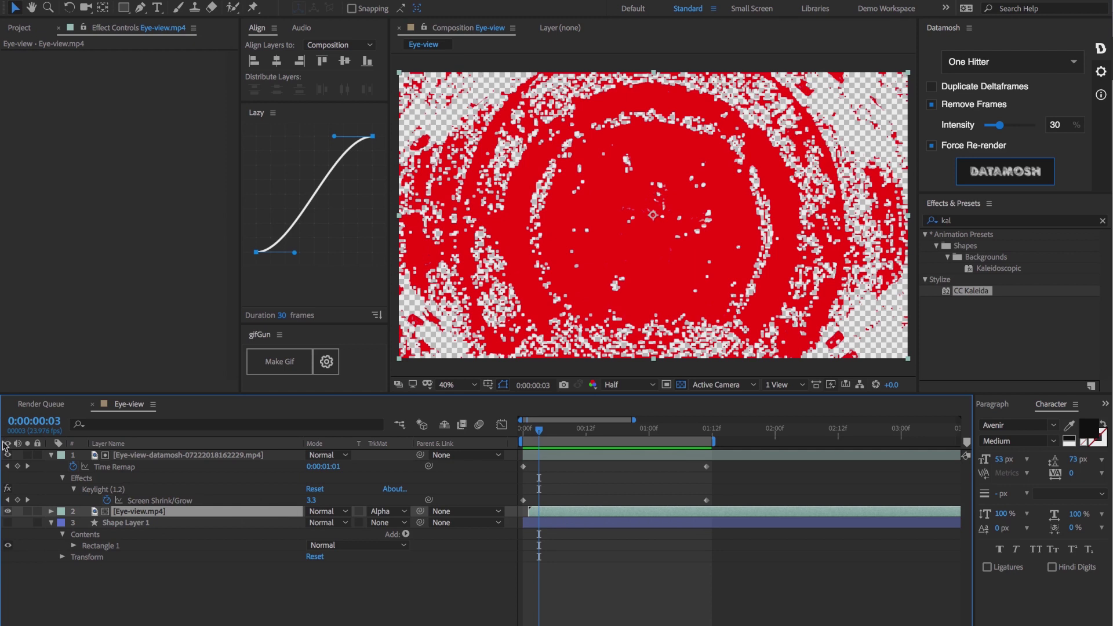
{"action": "left_click", "coordinate": [8, 455]}
{"action": "left_click", "coordinate": [7, 454]}
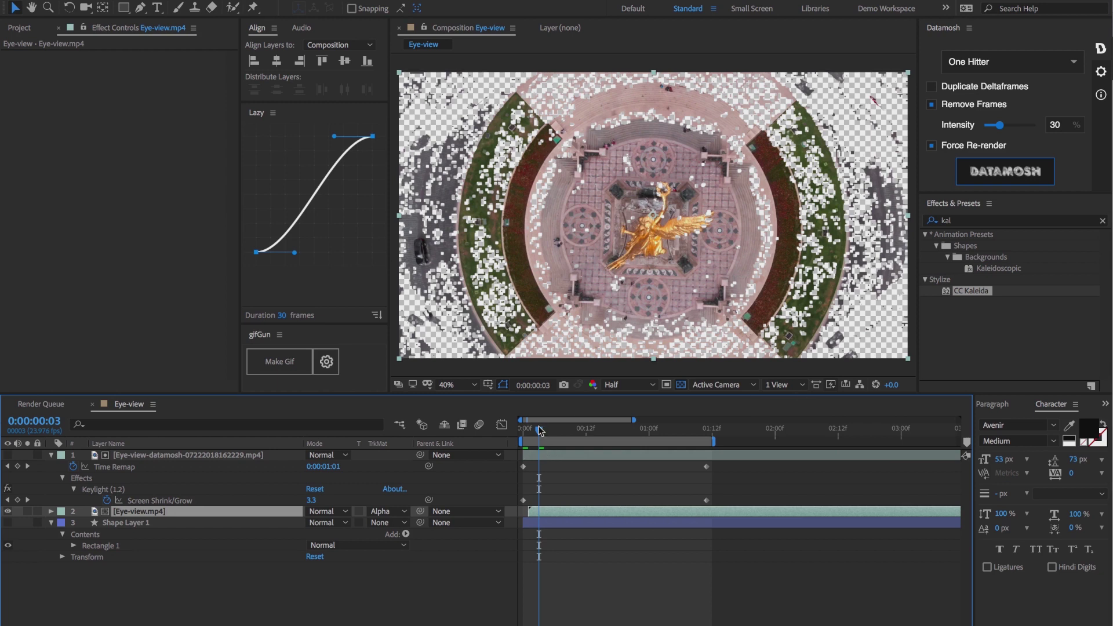
Preview the footage breaking apart from frame 0 and scrub through the dissolving frames
{"action": "left_click_drag", "start_coordinate": [540, 430], "coordinate": [523, 430]}
{"action": "key", "text": "space"}
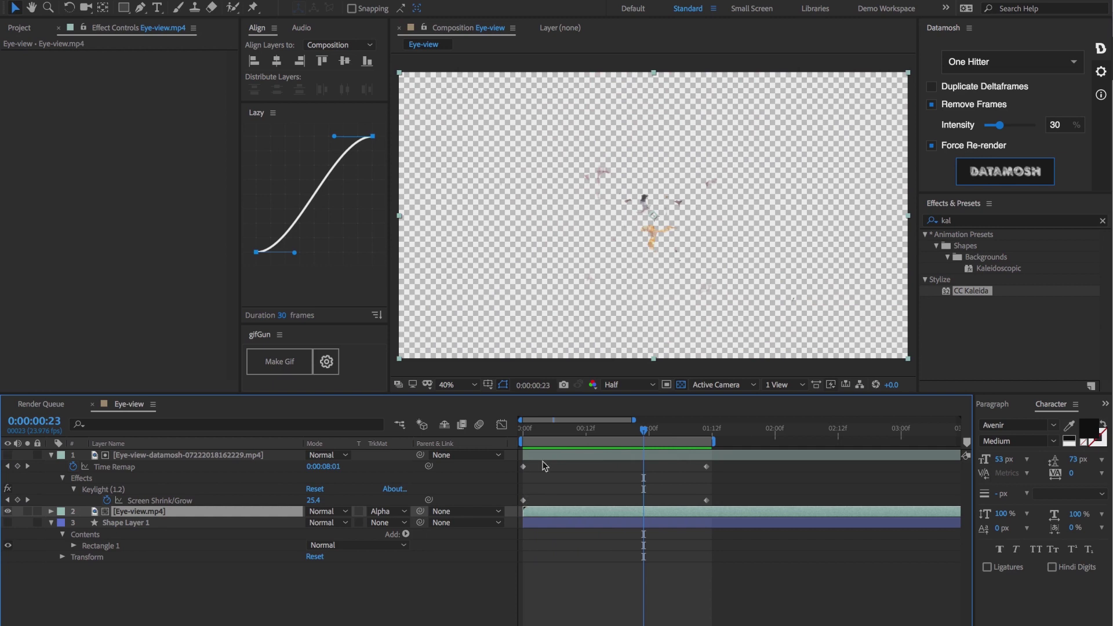
{"action": "key", "text": "space"}
{"action": "mouse_move", "coordinate": [525, 430]}
{"action": "left_mouse_down"}
{"action": "mouse_move", "coordinate": [691, 435]}
{"action": "mouse_move", "coordinate": [523, 446]}
{"action": "left_mouse_up"}
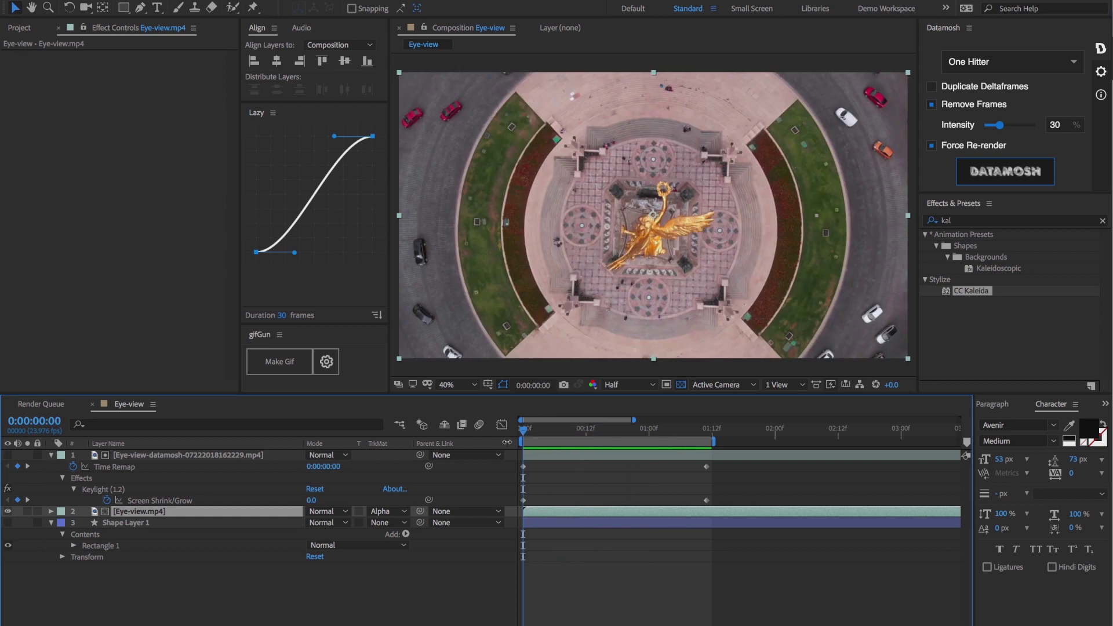
{"action": "left_click", "coordinate": [582, 485]}
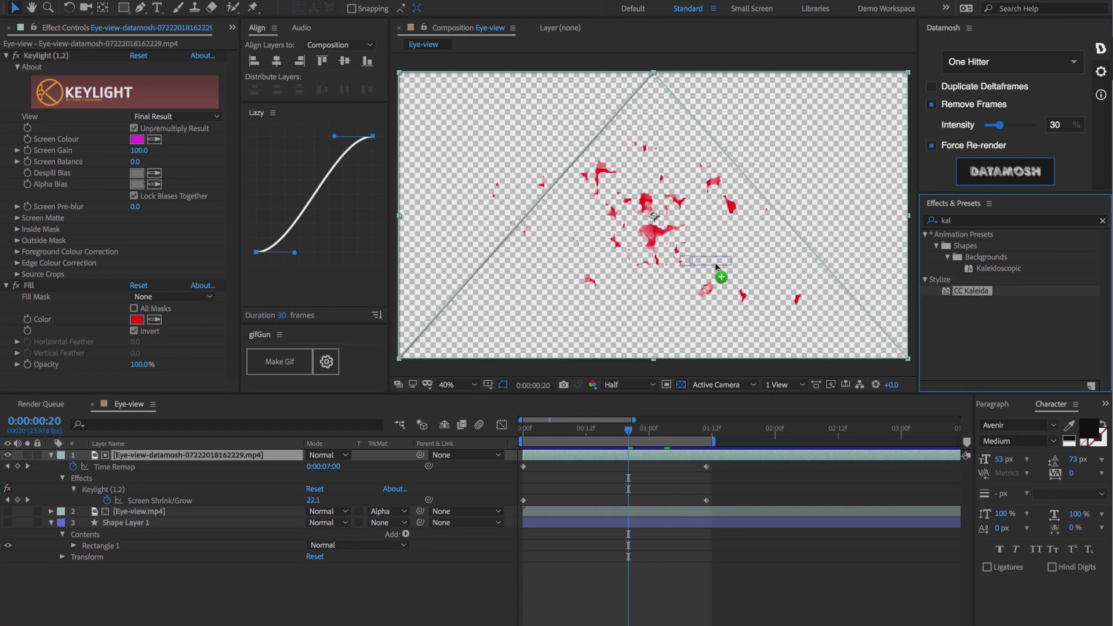
Apply CC Kaleida to the datamosh footage and scrub back to check the pattern
{"action": "left_click_drag", "start_coordinate": [978, 295], "coordinate": [715, 263]}
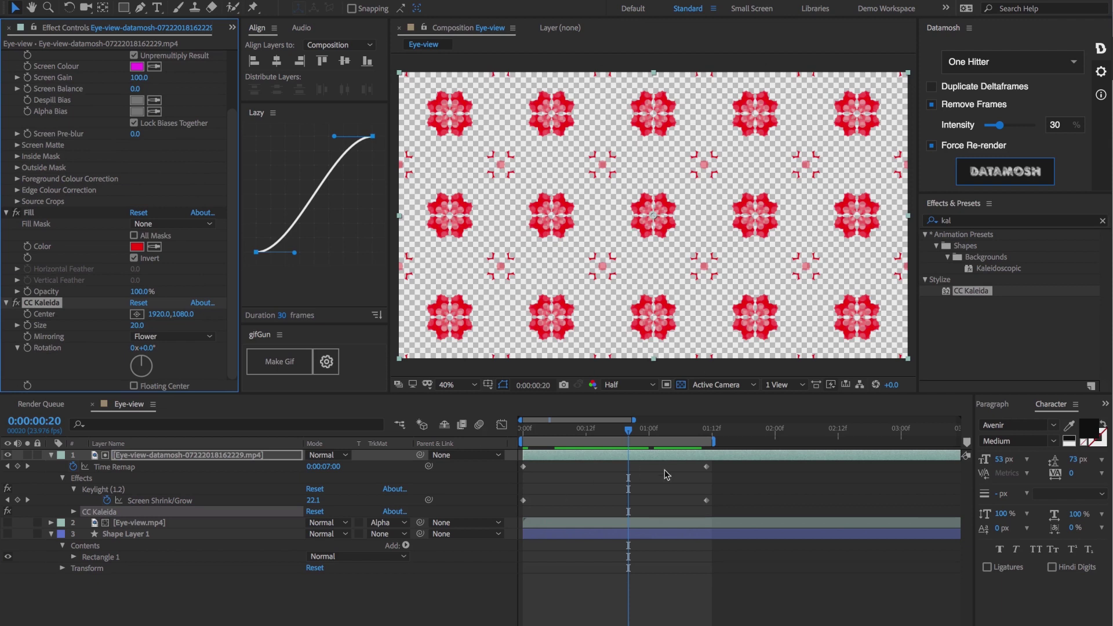
{"action": "left_click_drag", "start_coordinate": [598, 430], "coordinate": [587, 430]}
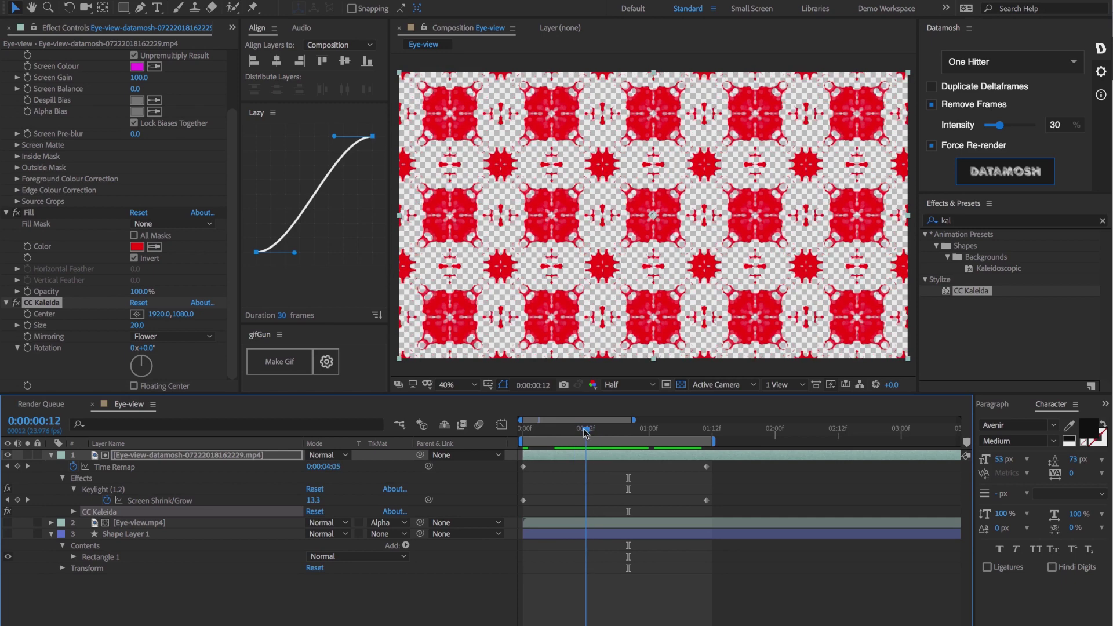
{"action": "mouse_move", "coordinate": [587, 433]}
{"action": "left_mouse_down"}
{"action": "mouse_move", "coordinate": [613, 435]}
{"action": "mouse_move", "coordinate": [589, 441]}
{"action": "left_mouse_up"}
Raise CC Kaleida Size to 23.5, keep Flower mirroring, and reselect the footage layer
{"action": "left_click_drag", "start_coordinate": [137, 326], "coordinate": [159, 344]}
{"action": "left_click", "coordinate": [157, 344]}
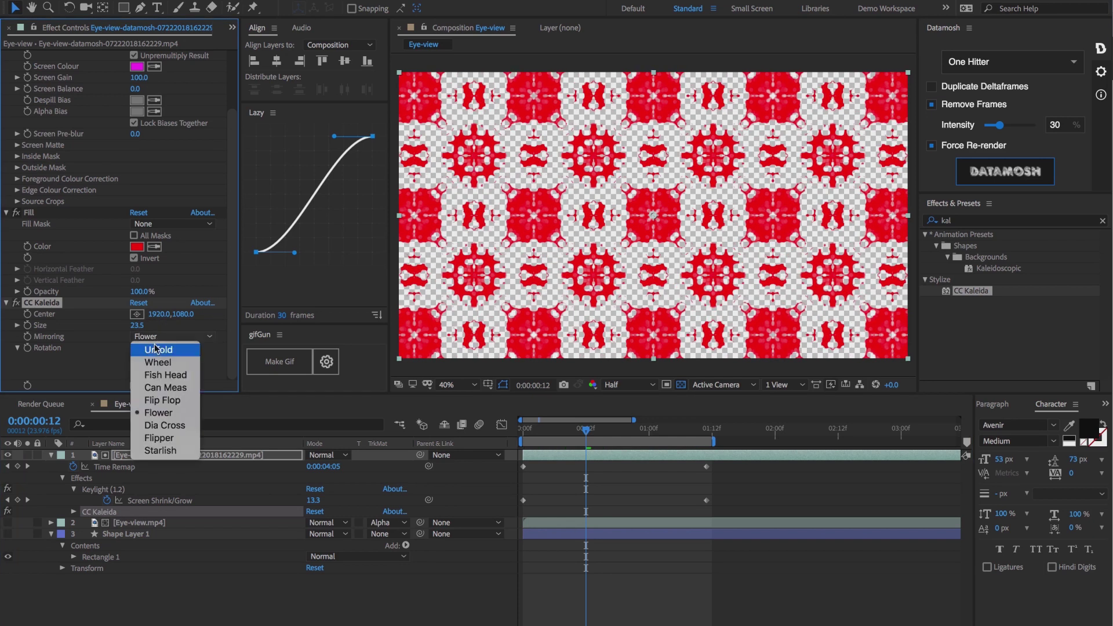
{"action": "left_click", "coordinate": [113, 343]}
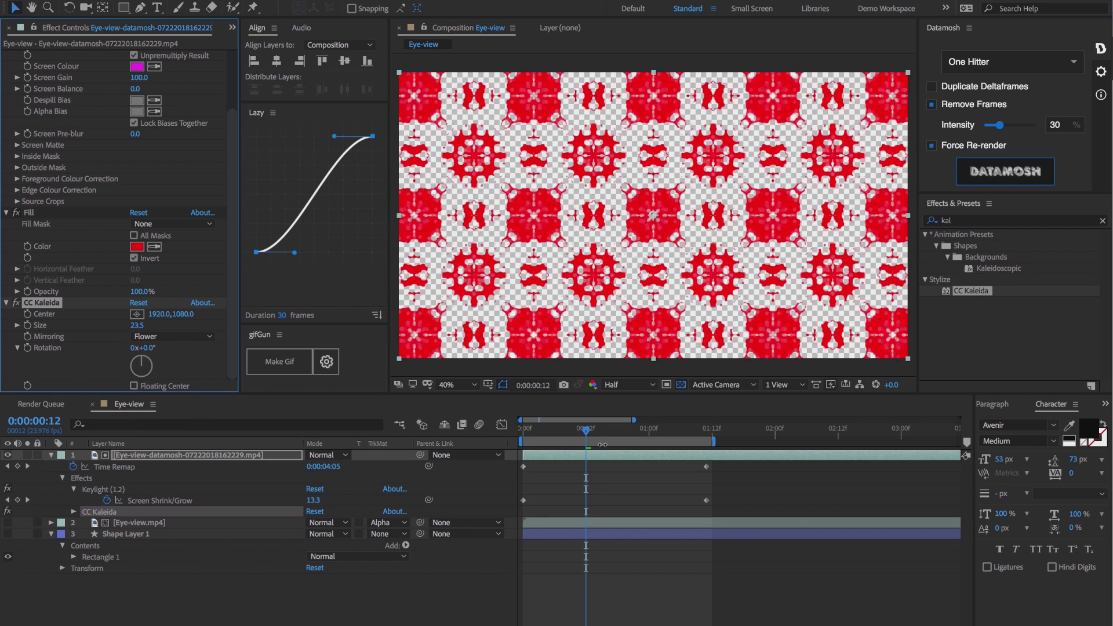
{"action": "left_click_drag", "start_coordinate": [582, 431], "coordinate": [586, 431]}
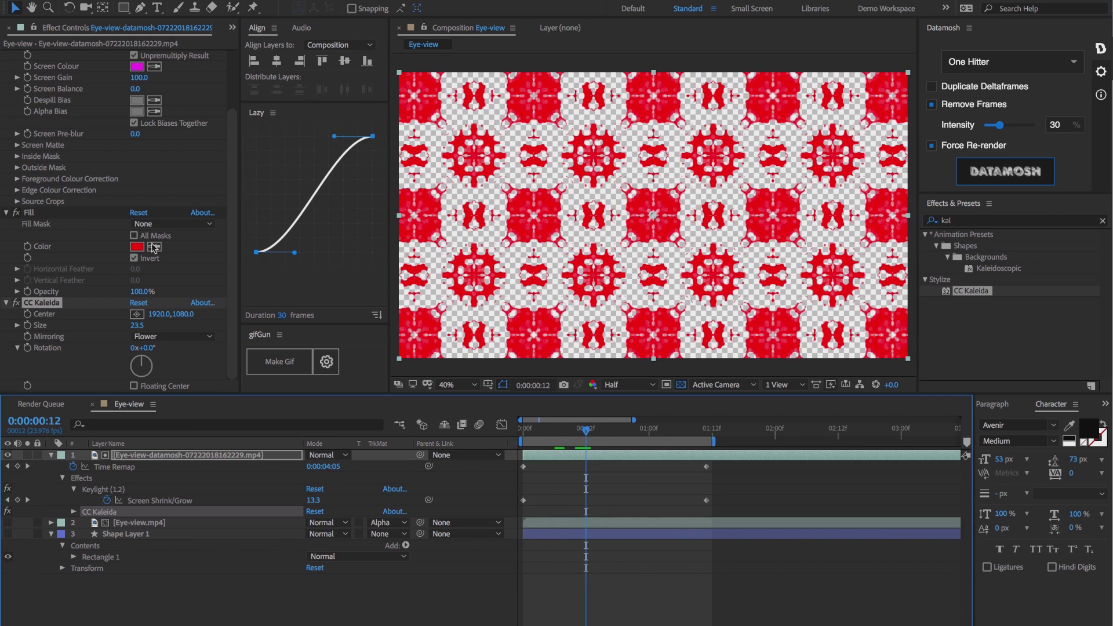
{"action": "left_click", "coordinate": [608, 493]}
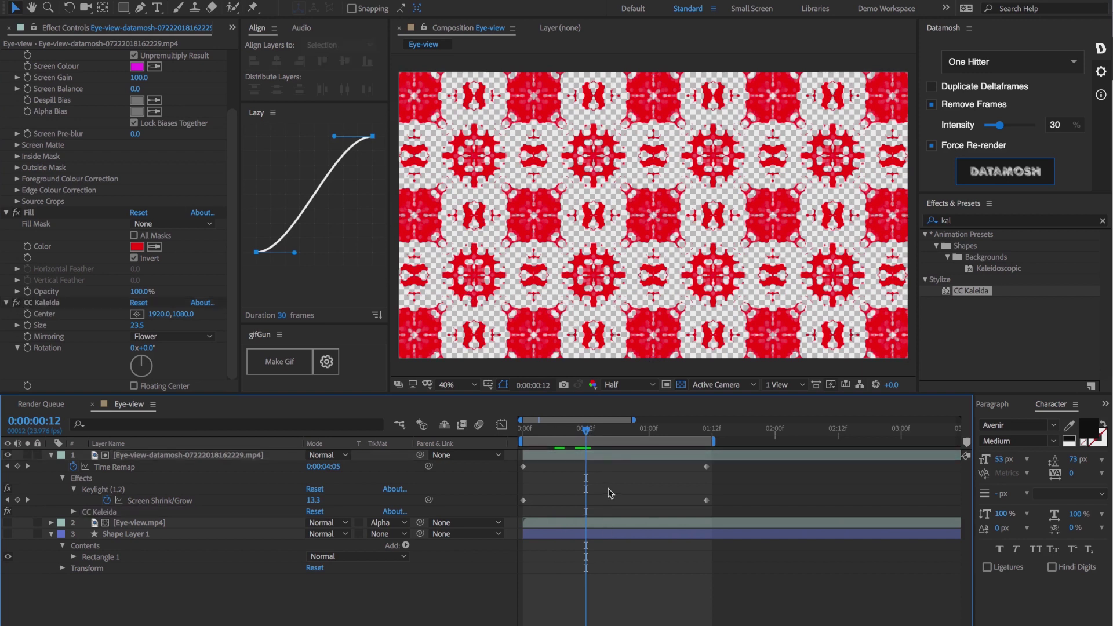
{"action": "left_click", "coordinate": [581, 456]}
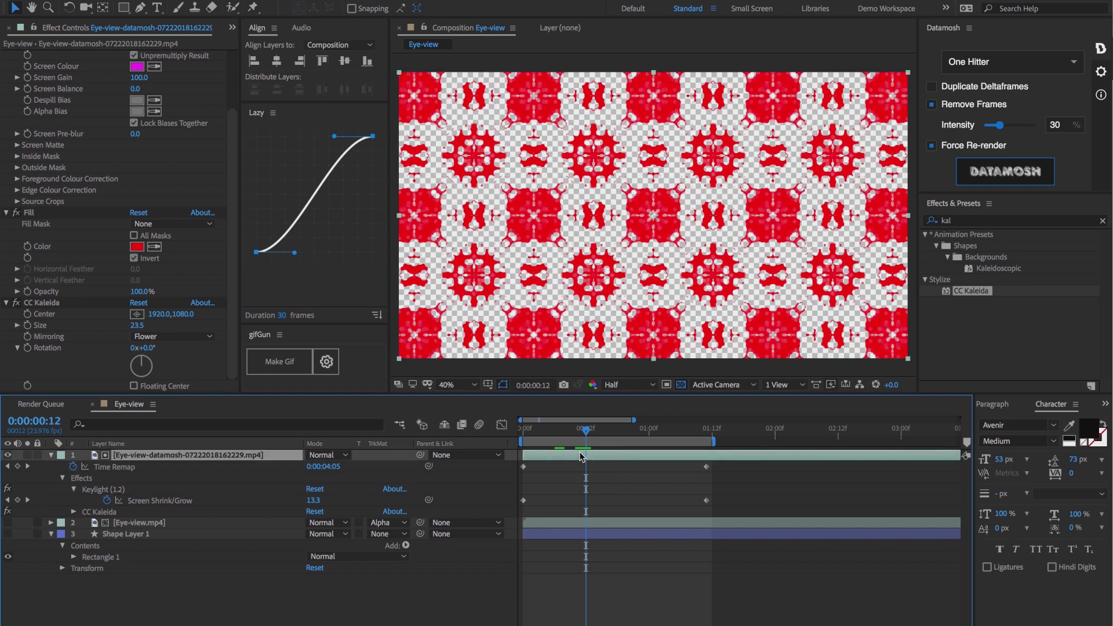
Duplicate the kaleidoscope layer, fill the top copy white (FFFFFF), and offset the lower copy later
{"action": "key", "text": "ctrl+d"}
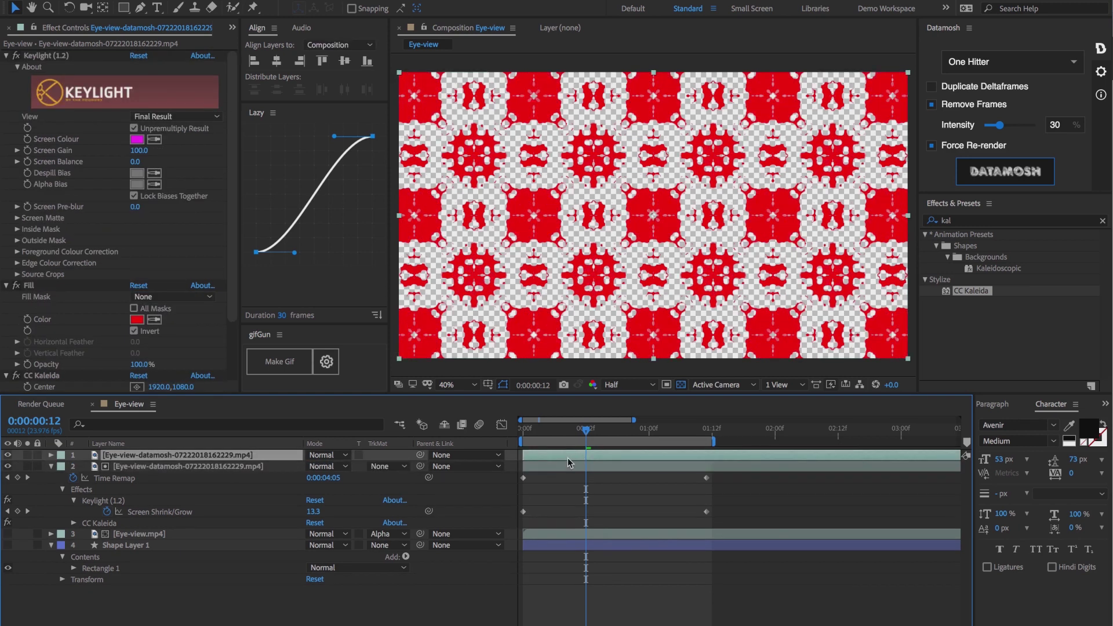
{"action": "left_click", "coordinate": [136, 319]}
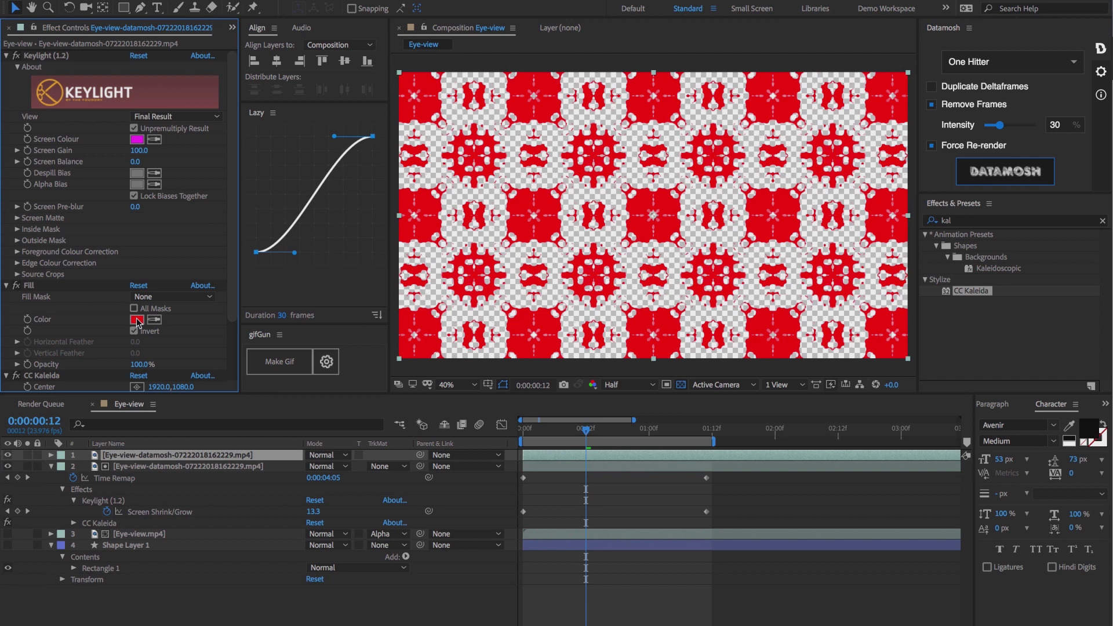
{"action": "type", "text": "ffffff"}
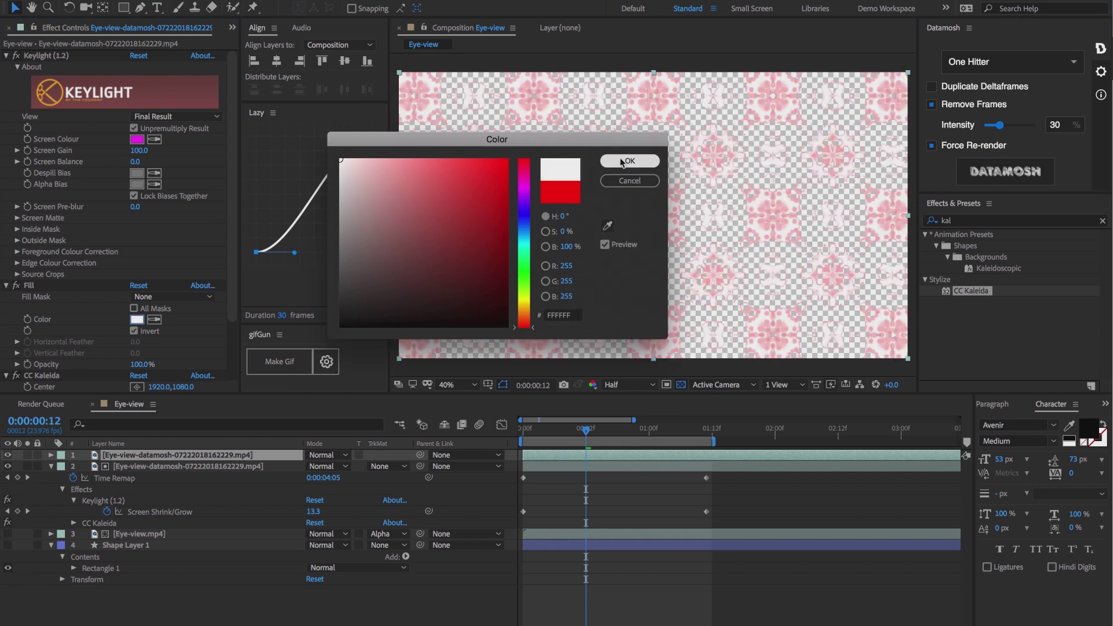
{"action": "left_click", "coordinate": [621, 162]}
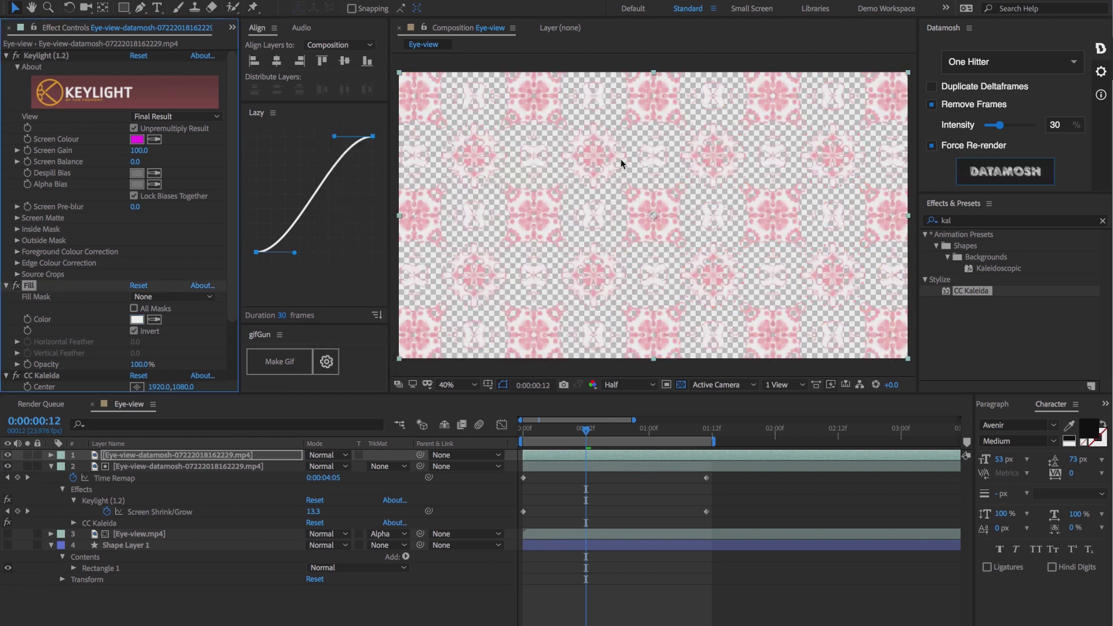
{"action": "left_click", "coordinate": [536, 468]}
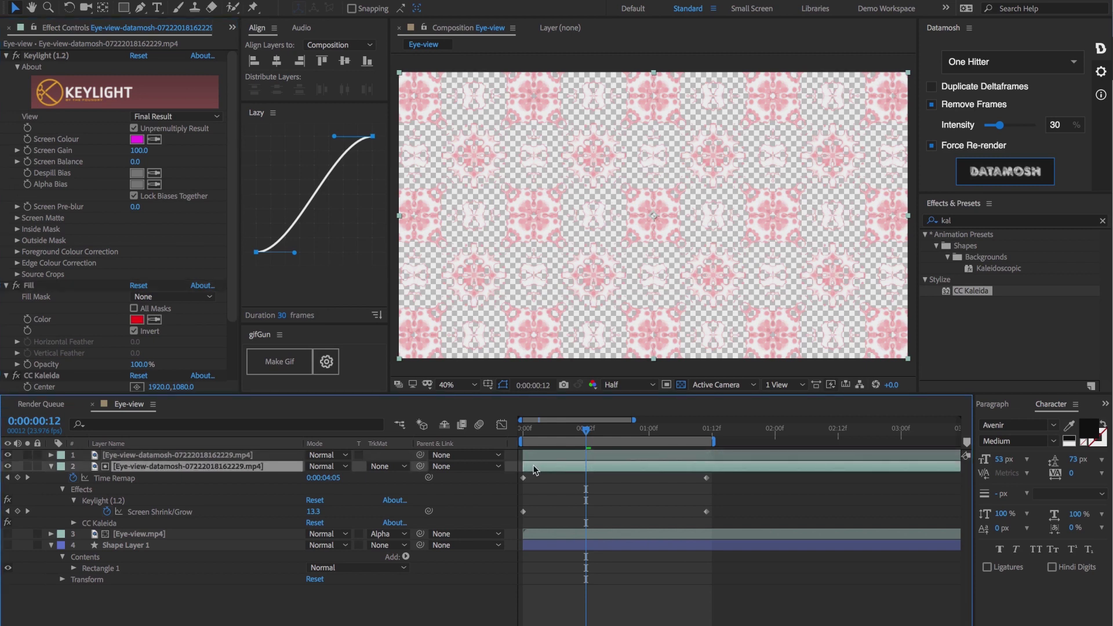
{"action": "left_click_drag", "start_coordinate": [533, 469], "coordinate": [546, 471]}
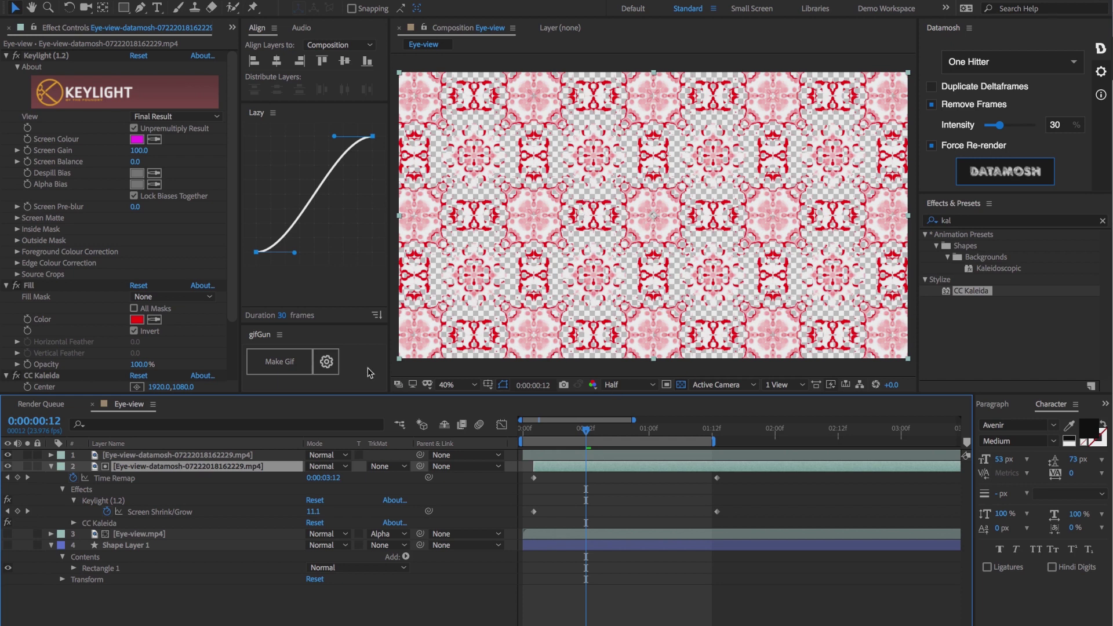
Turn off the transparency grid to reveal the teal background, then preview from the start
{"action": "left_click", "coordinate": [681, 384]}
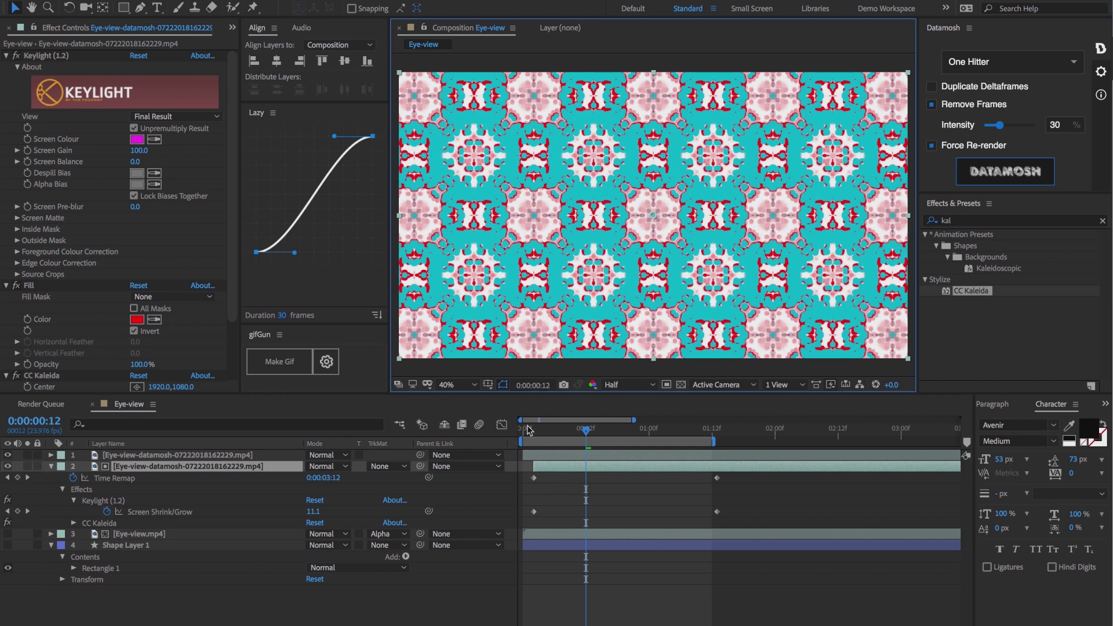
{"action": "left_click", "coordinate": [527, 430]}
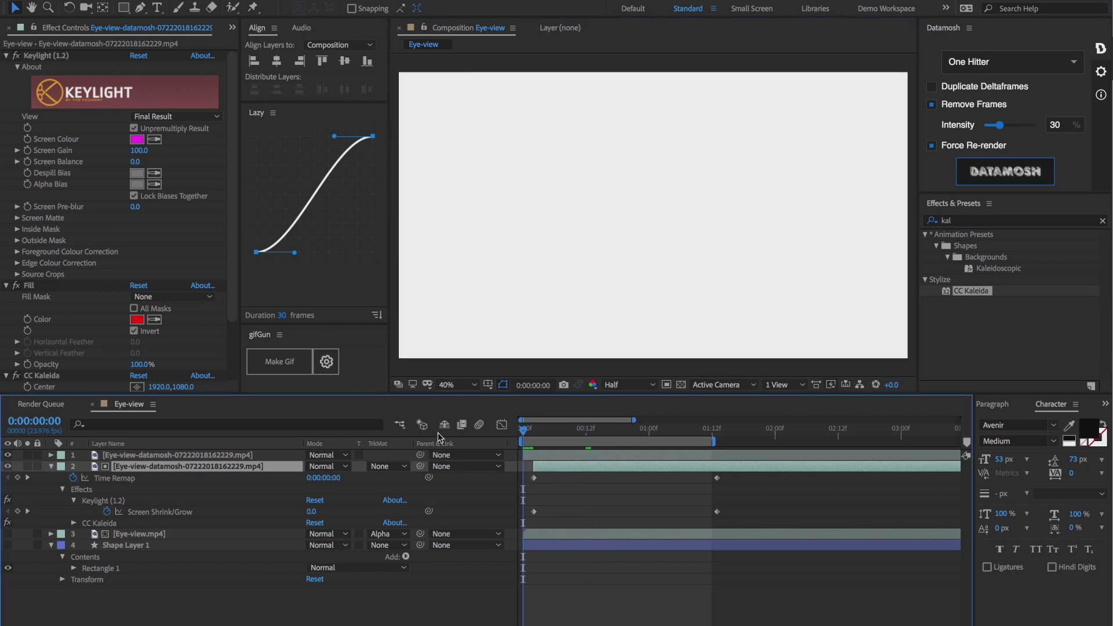
{"action": "key", "text": "space"}
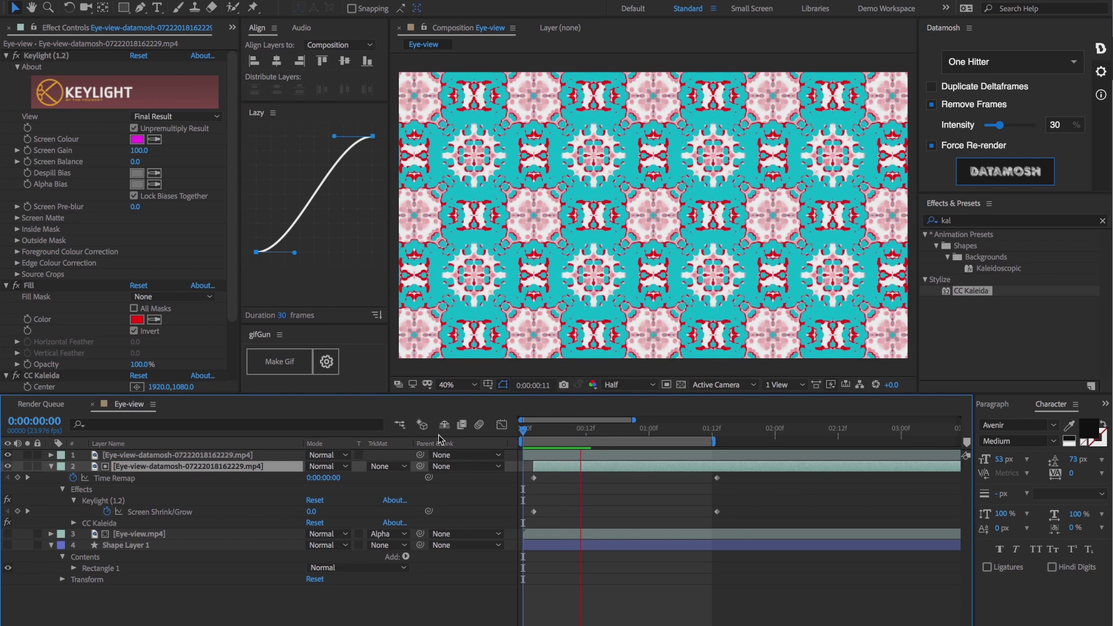
{"action": "key", "text": "space"}
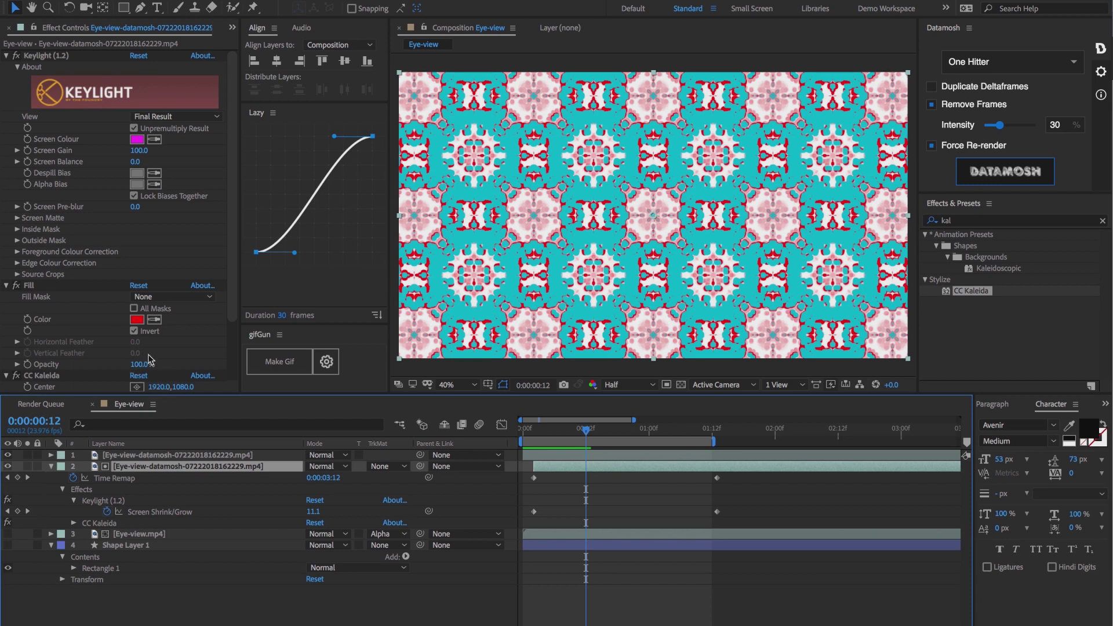
{"action": "scroll", "coordinate": [152, 360], "scroll_direction": "down", "scroll_amount": 1}
{"action": "scroll", "coordinate": [165, 357], "scroll_direction": "down", "scroll_amount": 2}
{"action": "scroll", "coordinate": [171, 349], "scroll_direction": "down", "scroll_amount": 1}
Set both CC Kaleida copies to Fish Head mirroring, then bring up the Datamosh plugin page in Chrome
{"action": "left_click", "coordinate": [183, 336]}
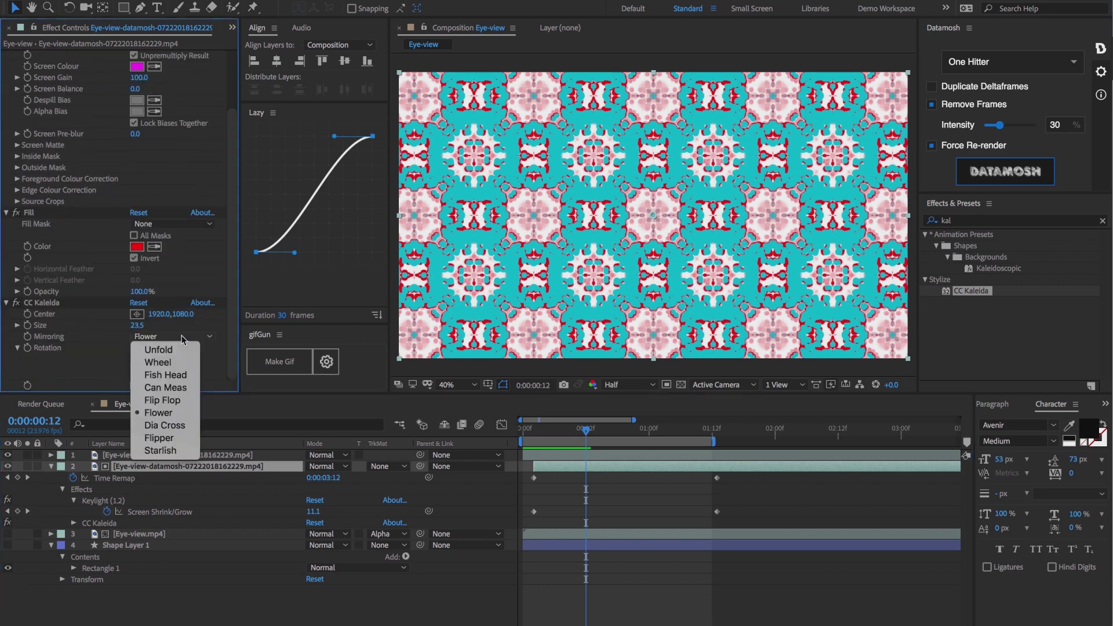
{"action": "left_click", "coordinate": [178, 374]}
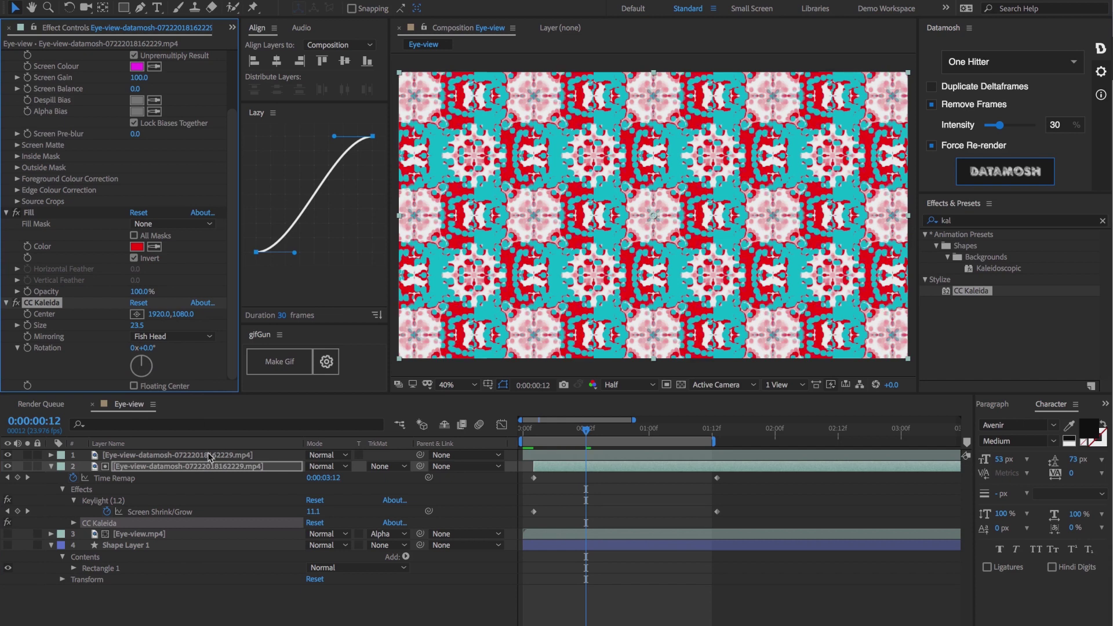
{"action": "left_click", "coordinate": [208, 453]}
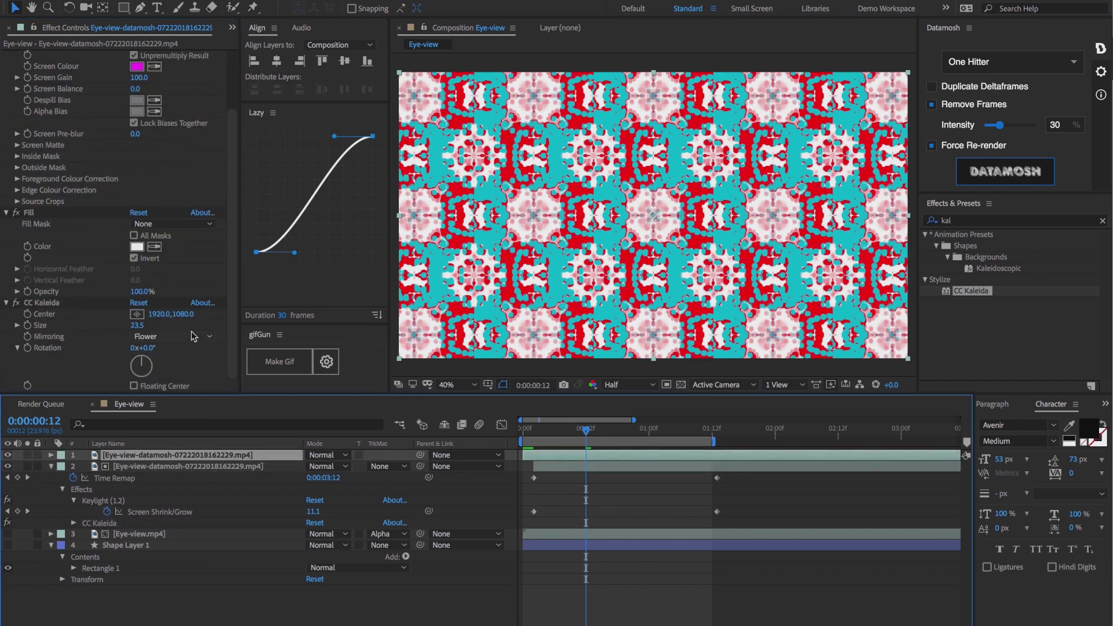
{"action": "left_click", "coordinate": [178, 336]}
{"action": "left_click", "coordinate": [177, 375]}
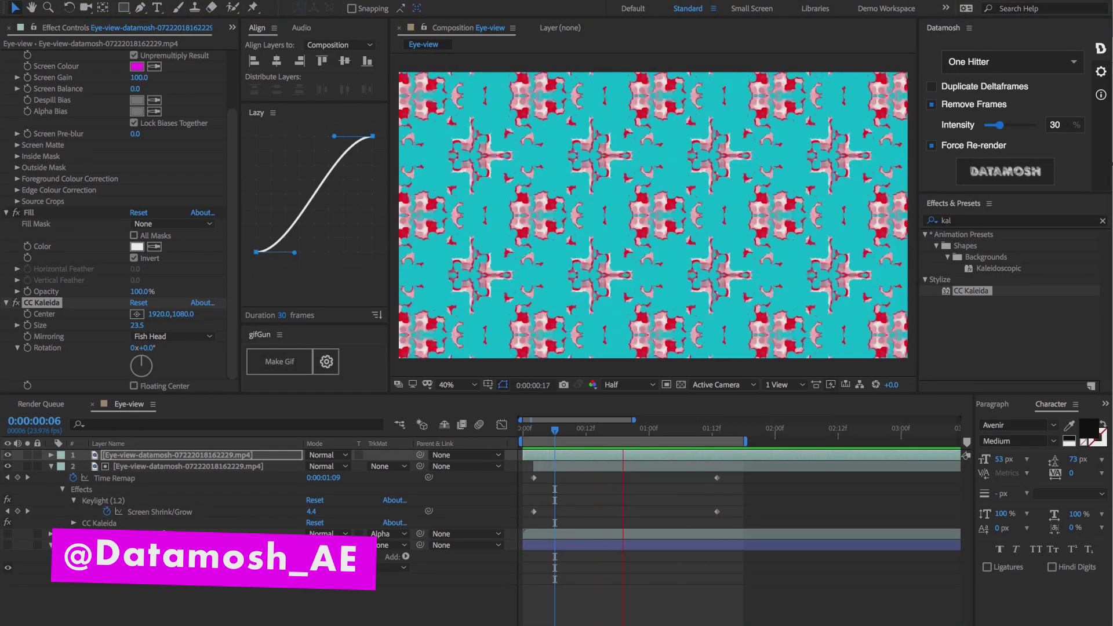
{"action": "left_click", "coordinate": [84, 619]}
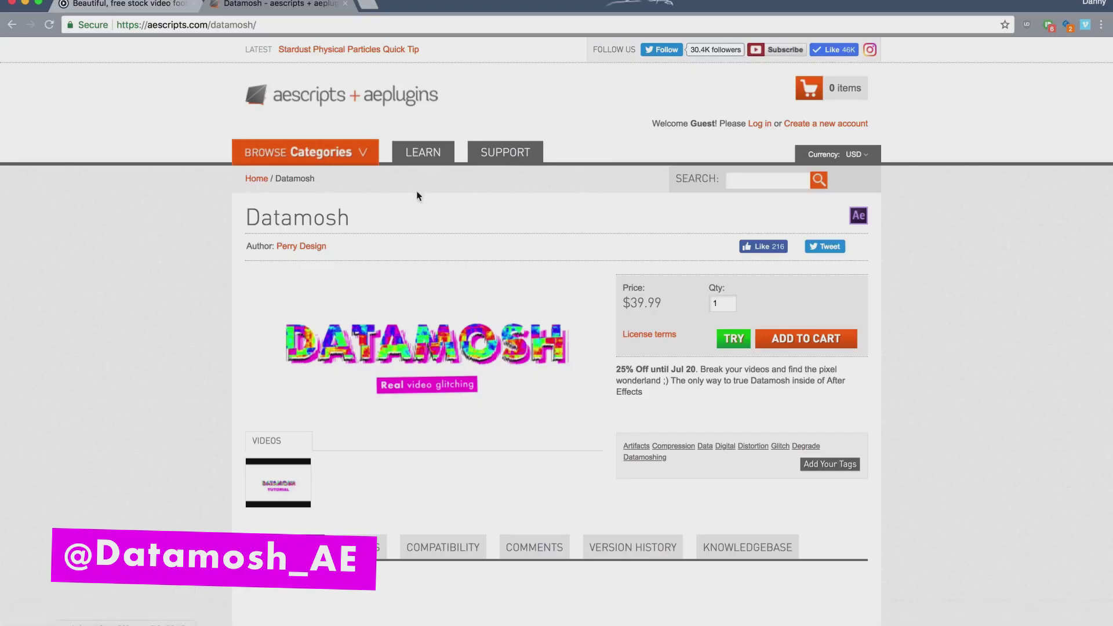